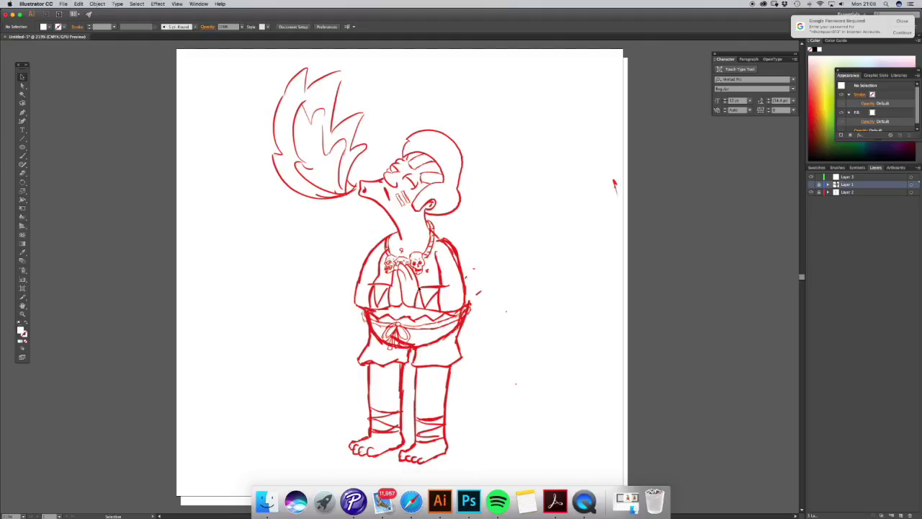
Step: Frame the whole red sketch down to the feet and show Layer 2's coloured reference character
scroll(417, 292, up, 2)
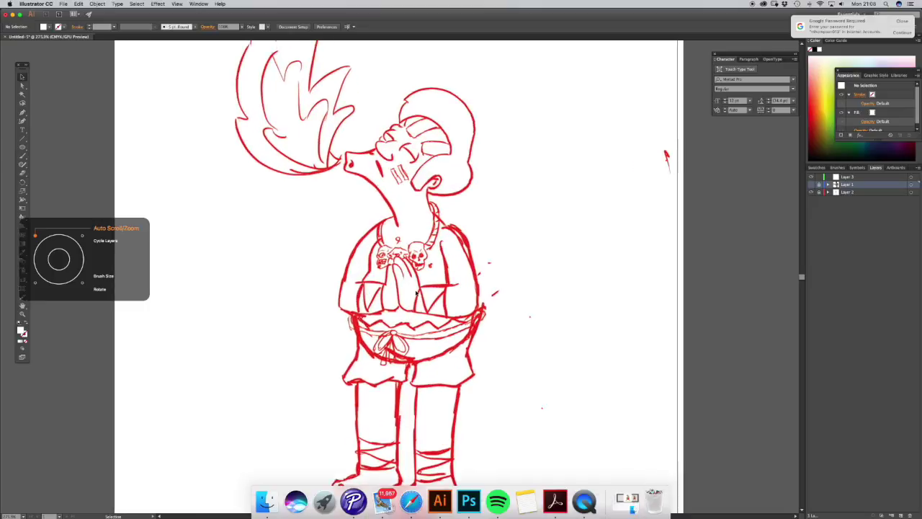
scroll(407, 290, up, 2)
scroll(397, 289, up, 2)
scroll(397, 296, up, 2)
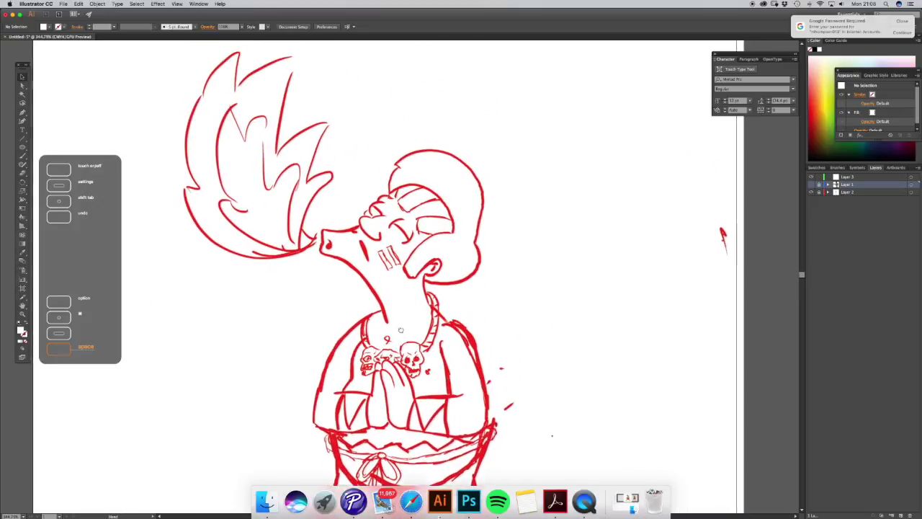
scroll(398, 303, up, 2)
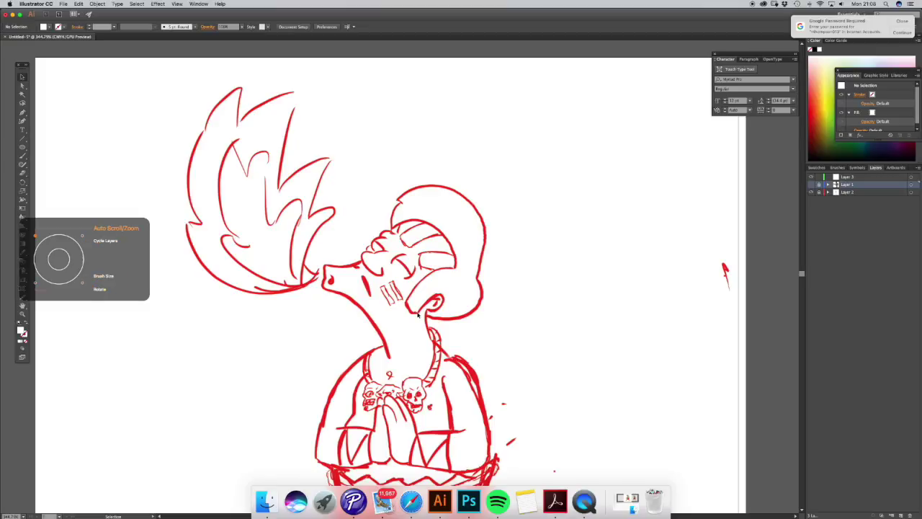
scroll(418, 314, down, 3)
scroll(417, 314, down, 2)
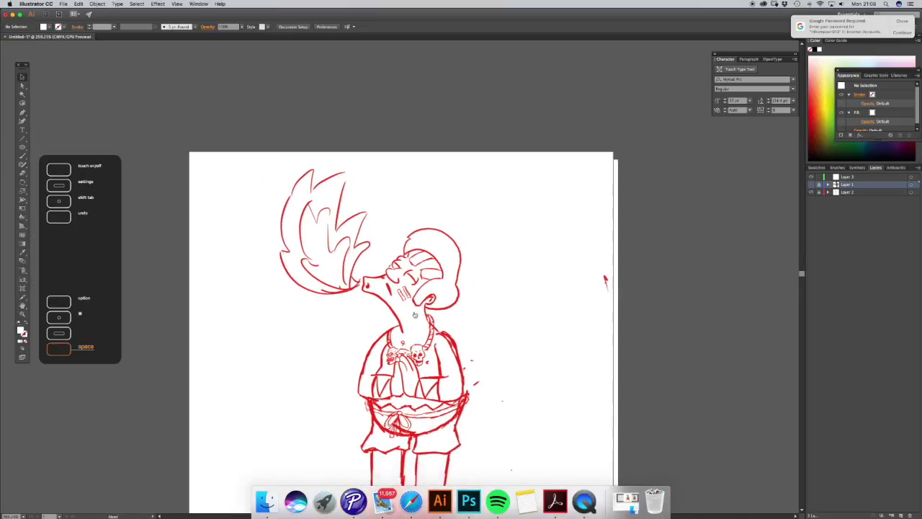
drag(413, 318, 430, 239)
click(811, 192)
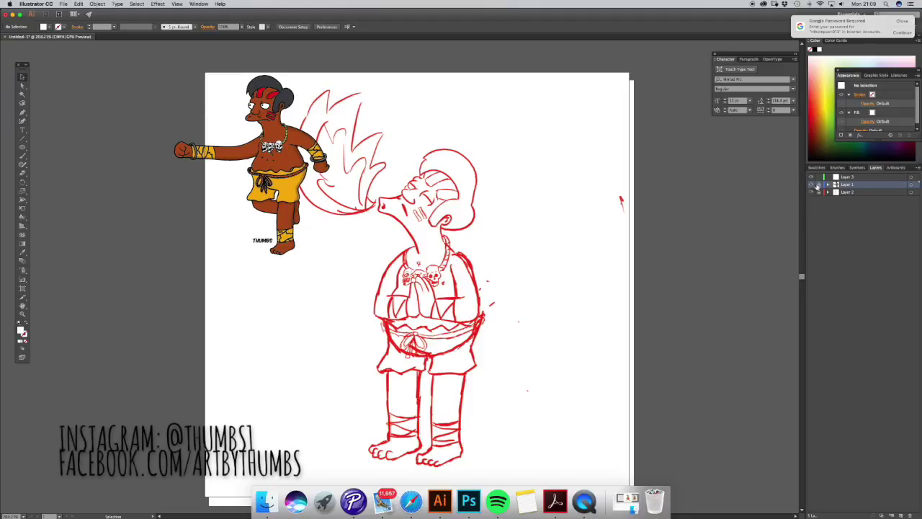
Step: Compare the reference character over the sketch, then move it to the upper left
drag(270, 173, 389, 285)
click(525, 303)
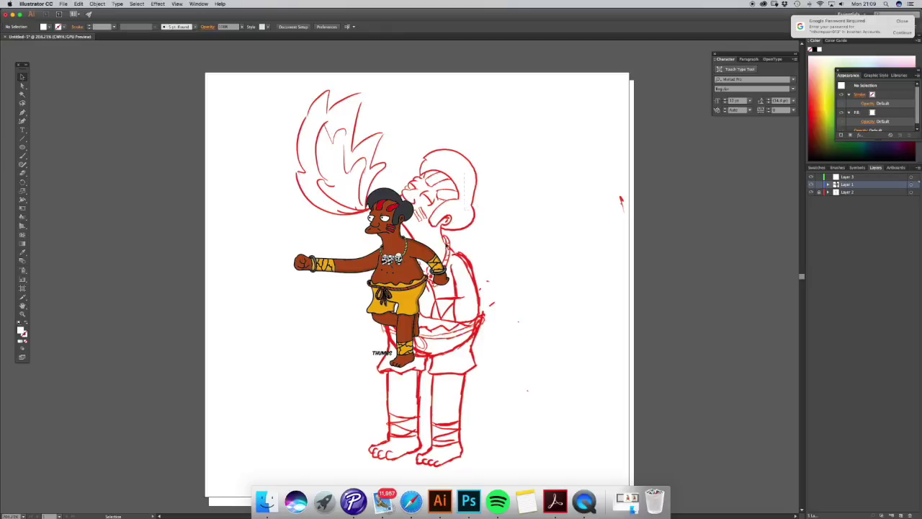
drag(454, 232, 336, 365)
drag(400, 278, 197, 141)
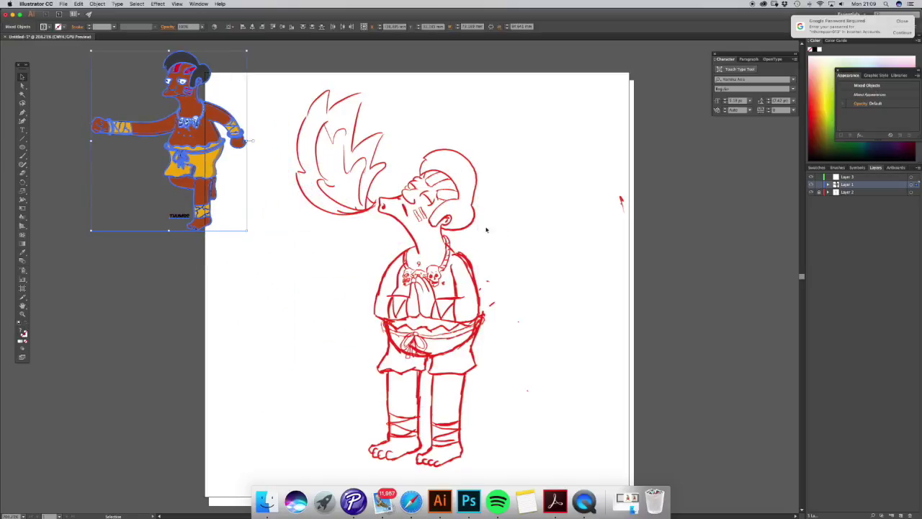
click(557, 229)
Step: Lock the red sketch on Layer 1, make Layer 3 active and zoom onto the head
click(819, 186)
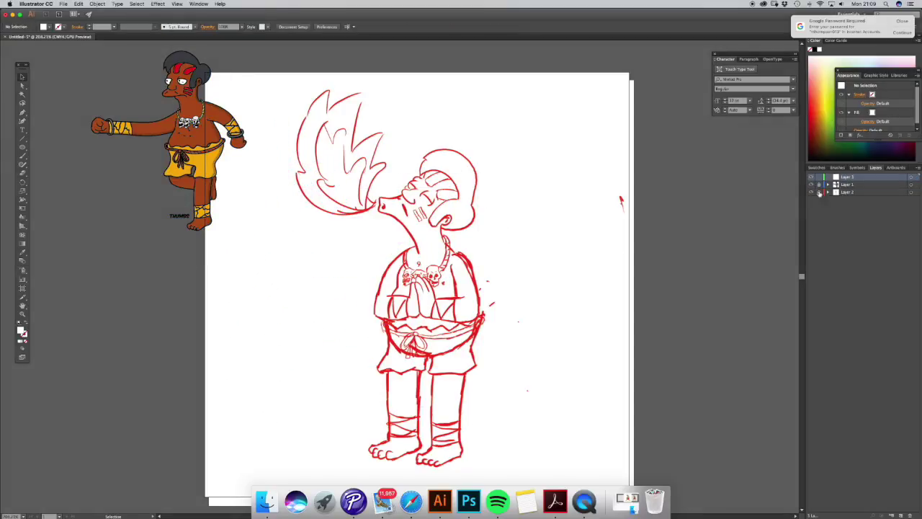
click(847, 176)
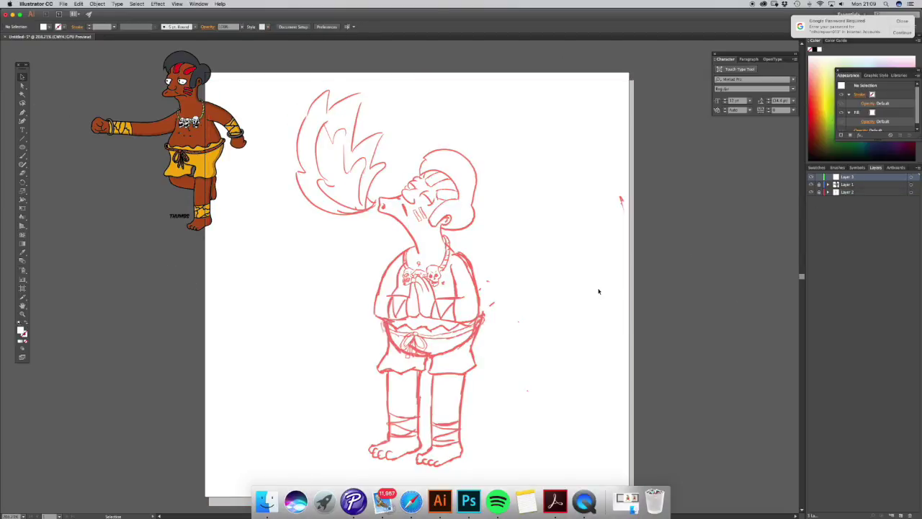
key(super+equal)
scroll(360, 288, up, 5)
Step: With the Blob Brush, ink a face arc and the C-shaped left eye with its curl
click(22, 155)
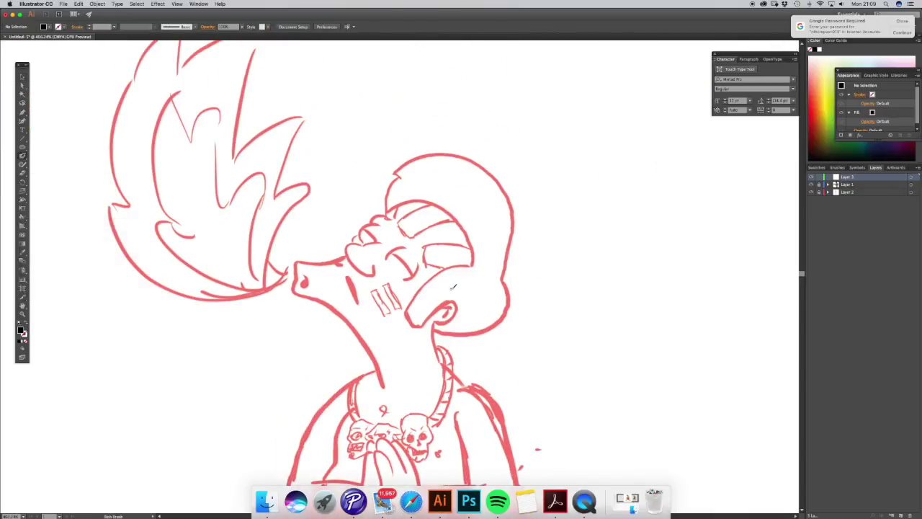
scroll(382, 306, up, 3)
drag(384, 314, 417, 303)
drag(409, 344, 423, 341)
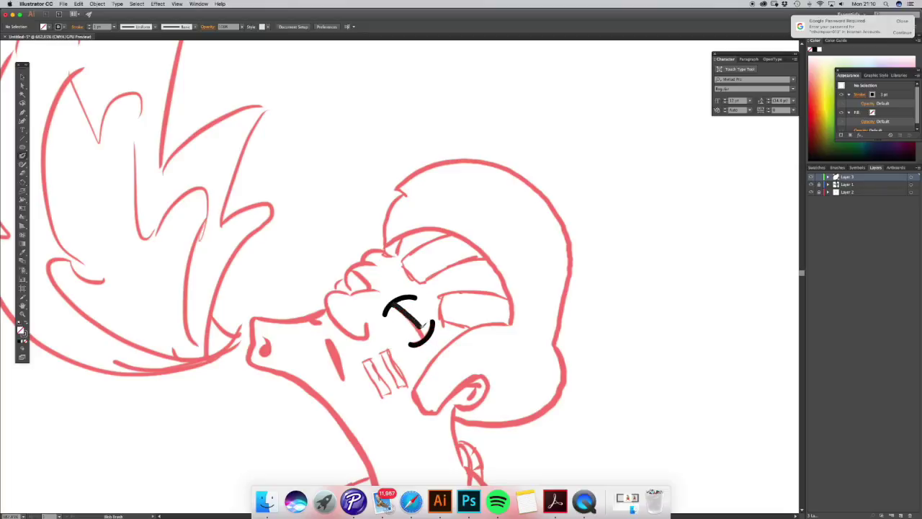
drag(341, 292, 367, 332)
key(super+z)
drag(339, 293, 366, 332)
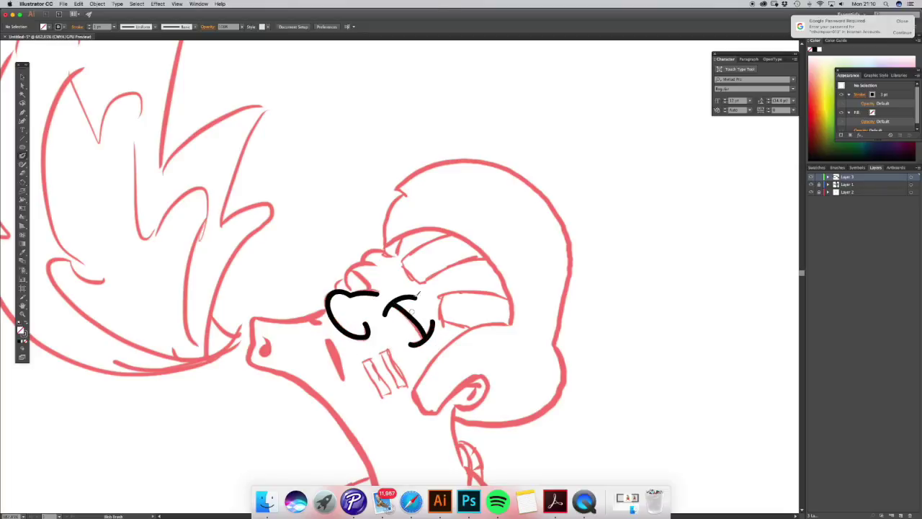
drag(376, 291, 346, 278)
Step: Ink the eye highlight, the outer head arc, the mouth-to-chin line and the rounded right eye
scroll(389, 265, right, 3)
scroll(389, 265, down, 1)
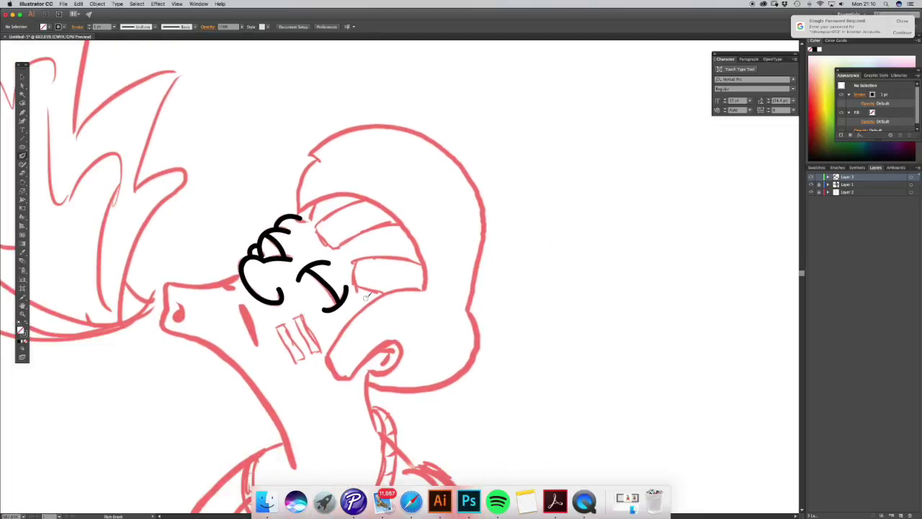
drag(366, 199, 400, 225)
mouse_move(295, 215)
mouse_down()
mouse_move(424, 289)
mouse_move(317, 162)
mouse_move(475, 184)
mouse_move(461, 371)
mouse_move(368, 386)
mouse_up()
mouse_move(391, 293)
mouse_down()
mouse_move(333, 373)
mouse_move(390, 340)
mouse_move(401, 360)
mouse_move(394, 371)
mouse_up()
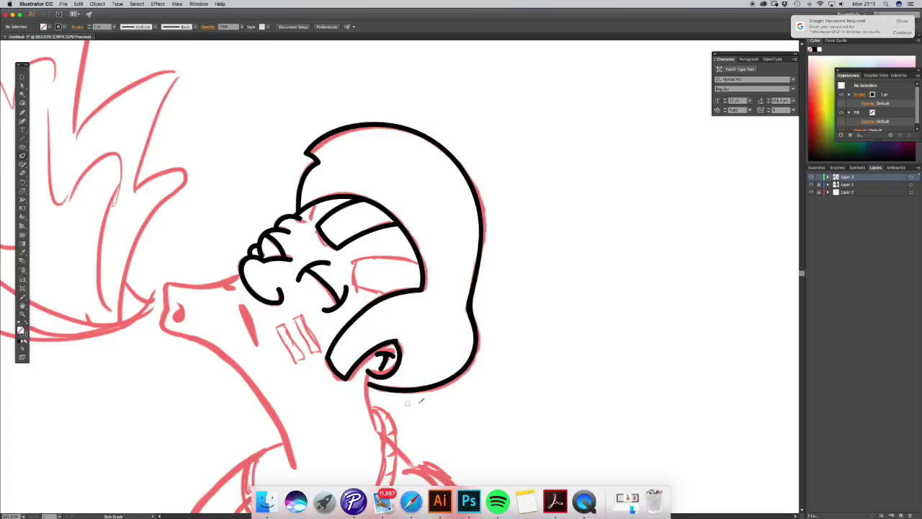
drag(408, 402, 474, 394)
mouse_move(424, 252)
mouse_down()
mouse_move(490, 277)
mouse_move(447, 287)
mouse_up()
Step: Ink the face bar marks, snout outline, nostril, cheek lines, lower jaw and right neck
mouse_move(364, 310)
mouse_down()
mouse_move(346, 247)
mouse_move(371, 283)
mouse_up()
drag(328, 252, 359, 292)
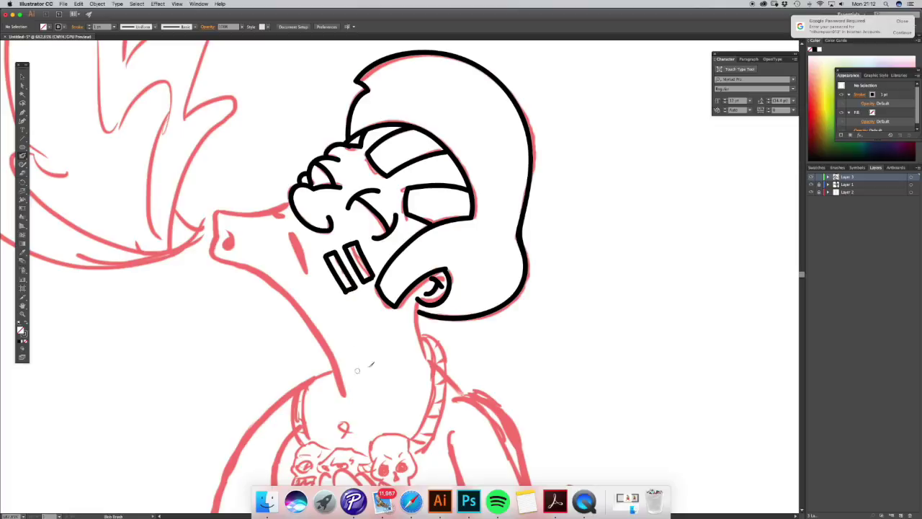
mouse_move(270, 238)
mouse_down()
mouse_move(379, 317)
mouse_move(345, 216)
mouse_up()
mouse_move(364, 184)
mouse_down()
mouse_move(292, 193)
mouse_move(292, 219)
mouse_move(416, 365)
mouse_up()
drag(303, 215, 305, 229)
drag(366, 211, 383, 252)
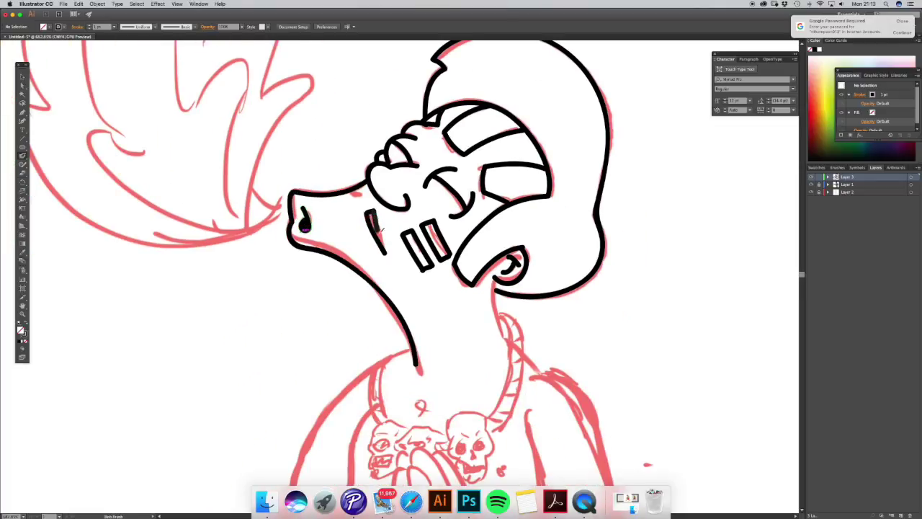
drag(368, 208, 386, 255)
drag(344, 186, 364, 202)
Step: Continue the neck outline and add four stripes to the necklace cord
drag(432, 288, 368, 183)
mouse_move(432, 176)
mouse_down()
mouse_move(441, 249)
mouse_move(390, 192)
mouse_move(401, 263)
mouse_up()
mouse_move(389, 160)
mouse_down()
mouse_move(375, 278)
mouse_move(408, 194)
mouse_up()
drag(396, 208, 408, 204)
drag(394, 219, 407, 216)
drag(394, 231, 406, 227)
drag(394, 242, 403, 239)
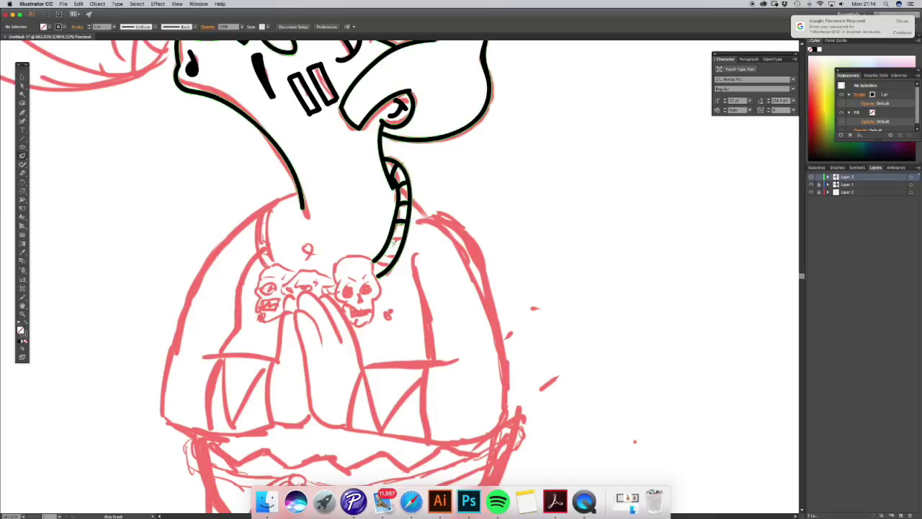
Step: Ink the skull pendant and outline the praying hands, undoing misplaced strokes
mouse_move(333, 282)
mouse_down()
mouse_move(371, 268)
mouse_move(350, 323)
mouse_up()
drag(343, 302, 364, 310)
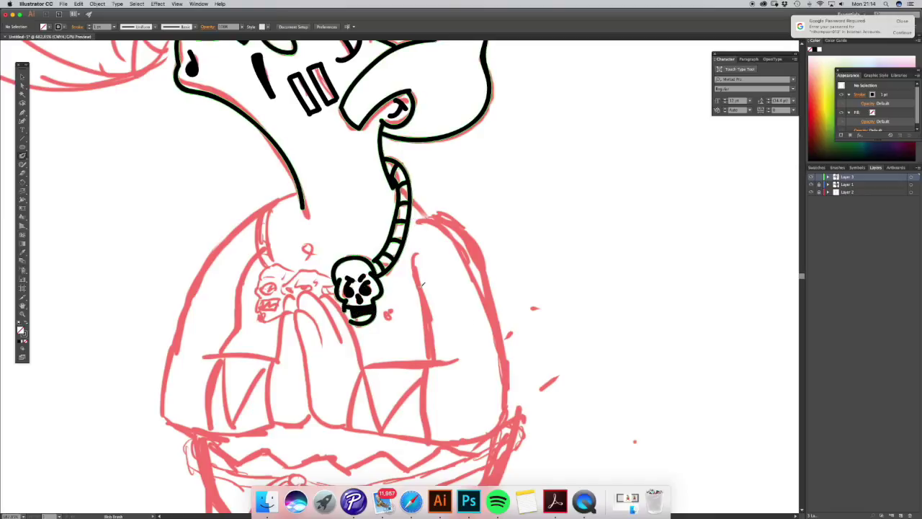
drag(293, 345, 323, 345)
drag(297, 317, 310, 407)
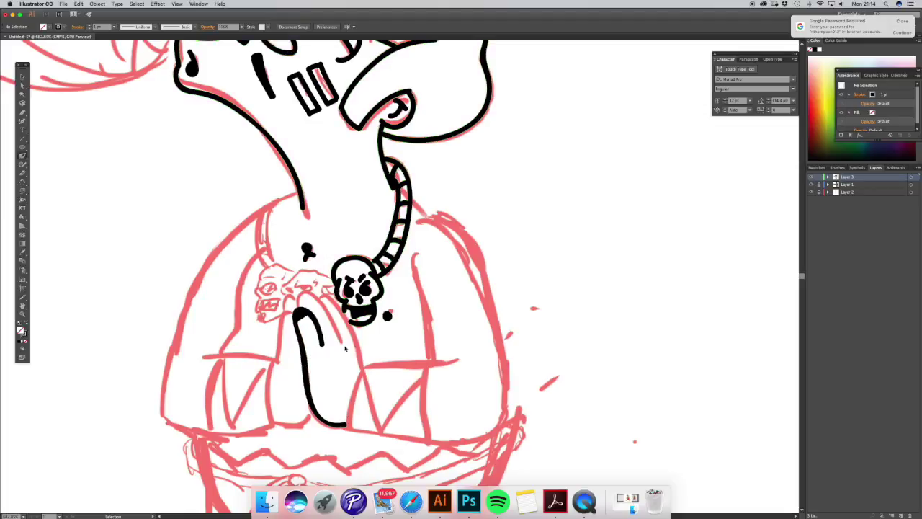
key(ctrl+z)
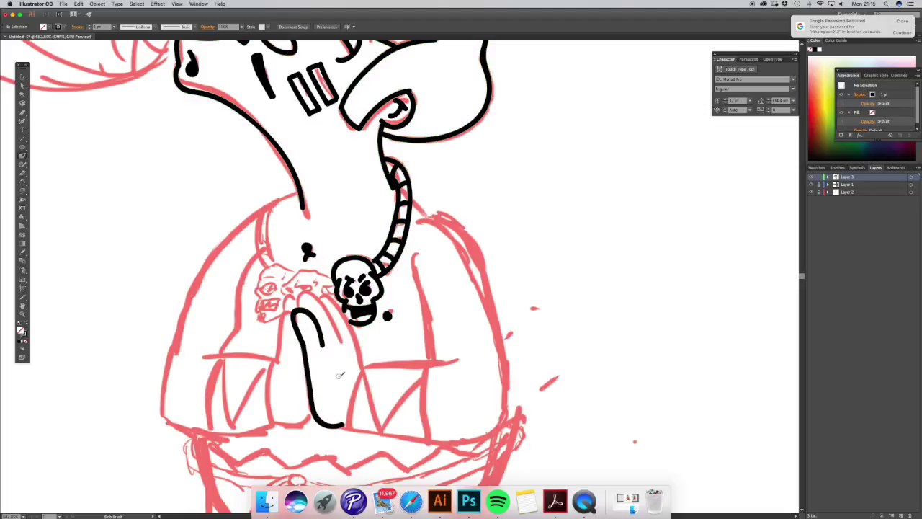
key(ctrl+z)
drag(323, 346, 346, 425)
key(ctrl+z)
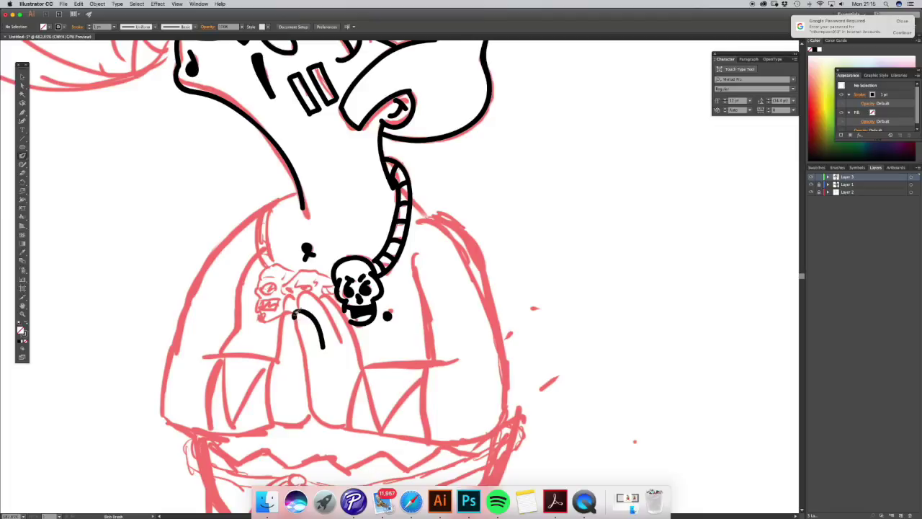
Step: Add the fingers and ink the forearm, horizontal arm line and right arm outline
mouse_move(303, 295)
mouse_down()
mouse_move(328, 348)
mouse_move(337, 348)
mouse_up()
drag(330, 302, 358, 359)
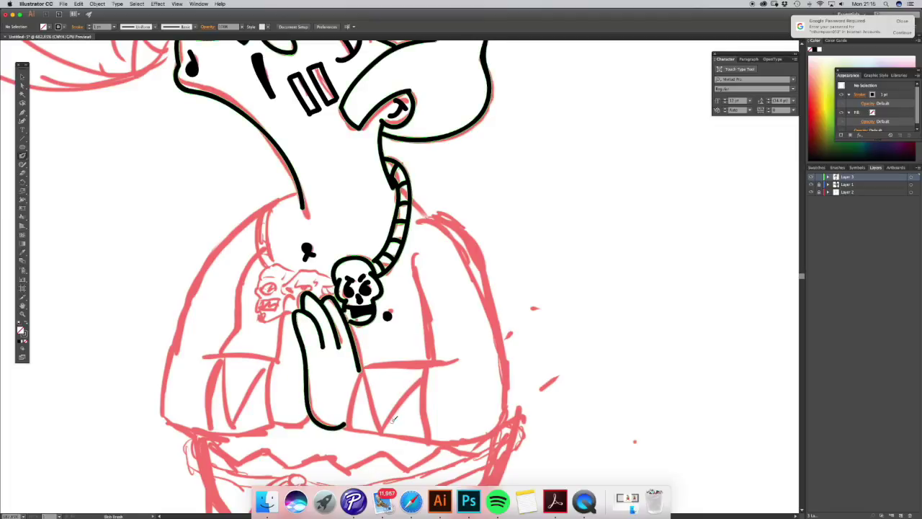
mouse_move(358, 366)
mouse_down()
mouse_move(347, 427)
mouse_move(454, 358)
mouse_move(424, 441)
mouse_up()
mouse_move(345, 429)
mouse_down()
mouse_move(481, 438)
mouse_move(502, 430)
mouse_up()
drag(413, 254, 430, 361)
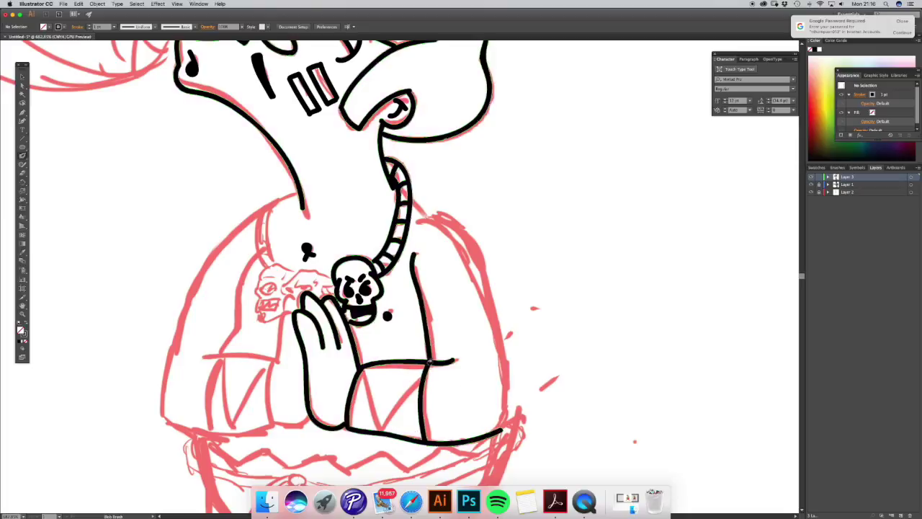
drag(423, 220, 506, 366)
drag(423, 216, 510, 425)
drag(411, 189, 436, 205)
Step: Ink the necklace curve, left hand, left skull, left neck and the body's left side
scroll(475, 339, left, 5)
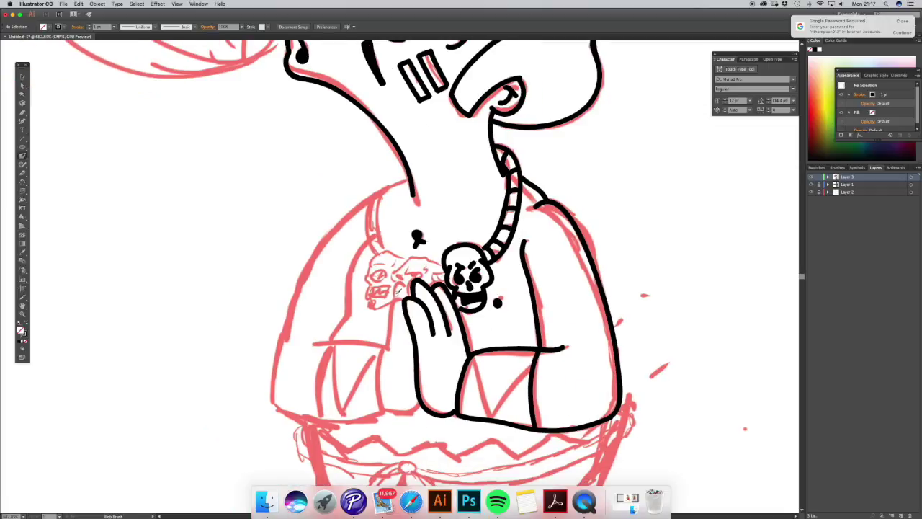
mouse_move(422, 257)
mouse_down()
mouse_move(393, 277)
mouse_move(424, 417)
mouse_up()
drag(468, 354, 534, 355)
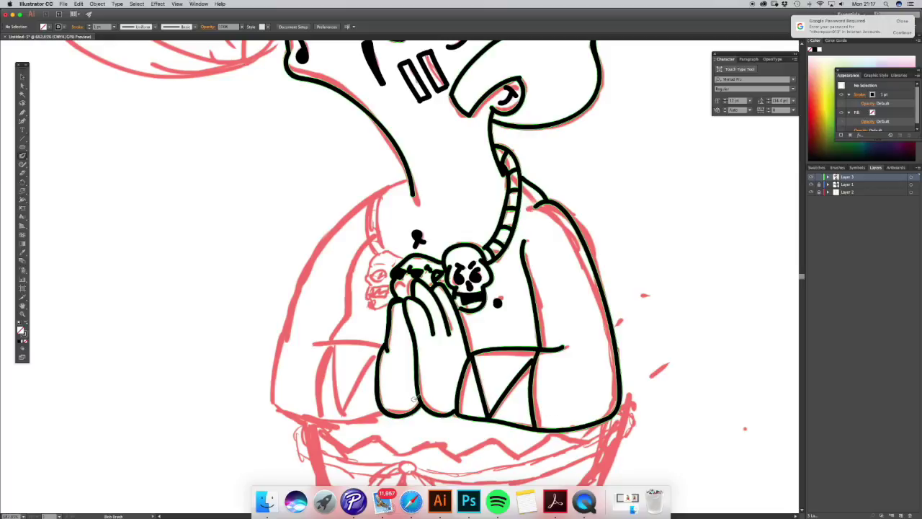
drag(408, 254, 373, 285)
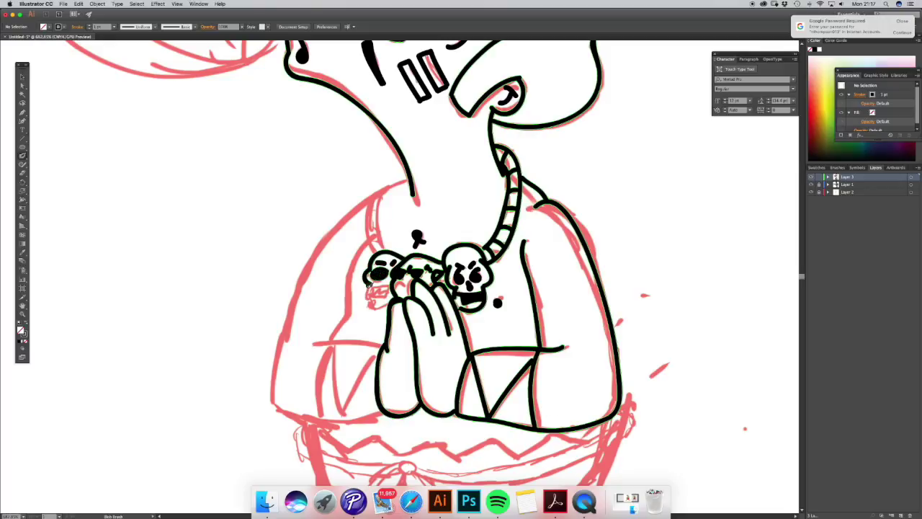
scroll(462, 288, up, 3)
drag(376, 340, 393, 284)
scroll(394, 285, down, 3)
scroll(394, 285, left, 2)
drag(441, 189, 424, 414)
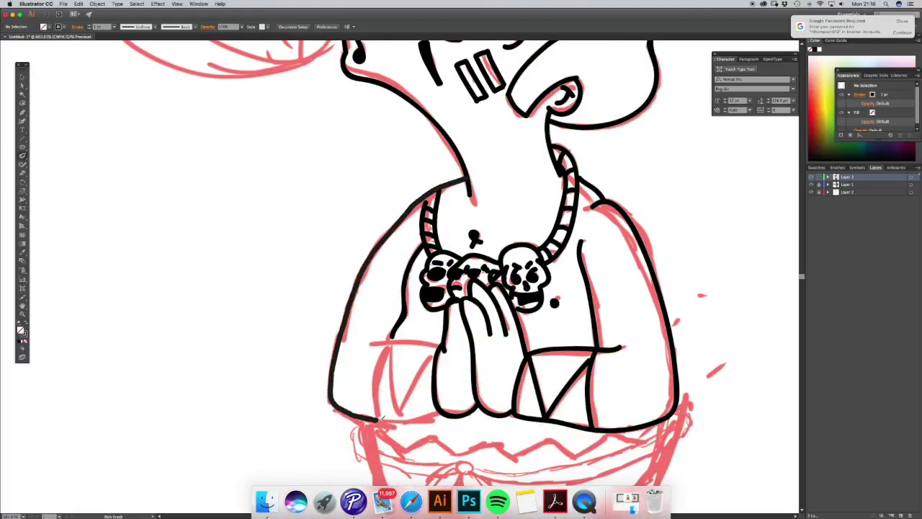
Step: Ink the lower arm and the waist bow knot with its loops and tails
drag(369, 343, 439, 345)
mouse_move(374, 344)
mouse_down()
mouse_move(382, 418)
mouse_move(435, 353)
mouse_up()
scroll(404, 288, down, 6)
scroll(403, 289, right, 3)
mouse_move(385, 266)
mouse_down()
mouse_move(404, 263)
mouse_move(345, 317)
mouse_move(393, 281)
mouse_up()
mouse_move(397, 277)
mouse_down()
mouse_move(433, 323)
mouse_move(354, 314)
mouse_up()
mouse_move(397, 278)
mouse_down()
mouse_move(434, 307)
mouse_move(398, 287)
mouse_move(369, 353)
mouse_up()
drag(384, 296, 389, 353)
Step: Draw the waist cord left of the knot and turn it into a striped rope
scroll(382, 324, up, 5)
scroll(382, 324, right, 3)
mouse_move(281, 336)
mouse_down()
mouse_move(208, 301)
mouse_move(265, 345)
mouse_up()
mouse_move(201, 302)
mouse_down()
mouse_move(274, 344)
mouse_move(425, 328)
mouse_move(537, 291)
mouse_move(345, 347)
mouse_up()
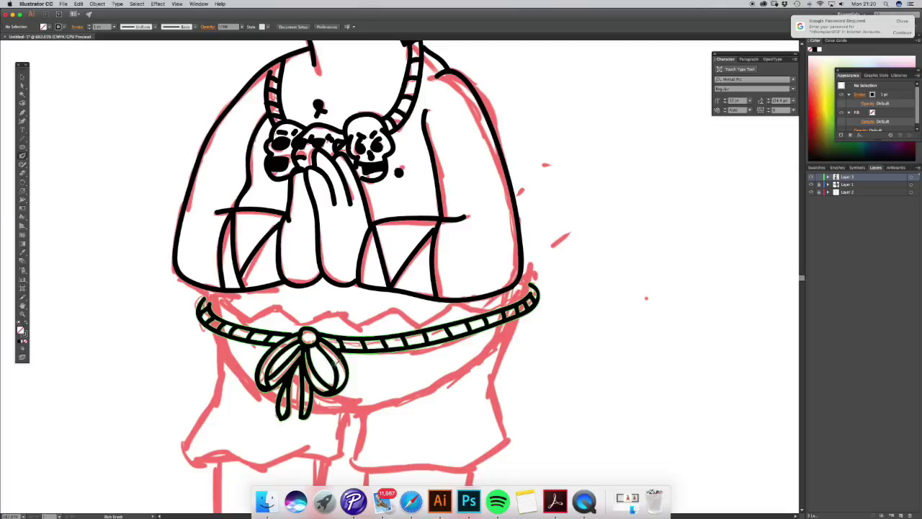
Step: Ink the wavy edge above the rope and outline the shorts' sides and bottom
drag(199, 297, 535, 278)
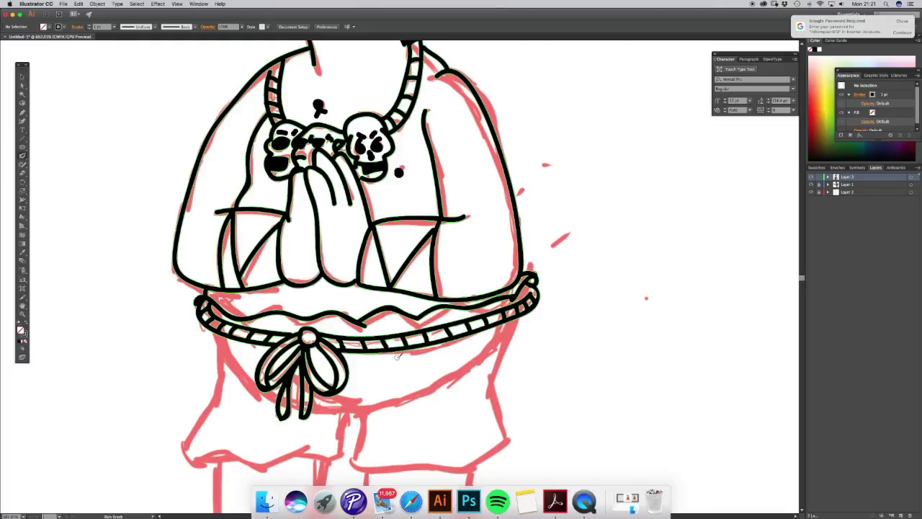
scroll(396, 356, down, 3)
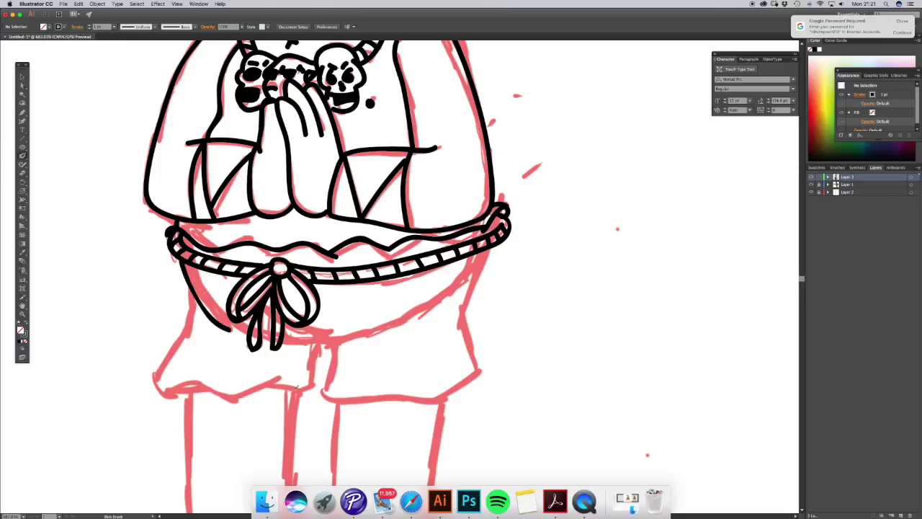
drag(304, 324, 325, 395)
drag(494, 242, 476, 372)
drag(324, 395, 475, 374)
mouse_move(195, 262)
mouse_down()
mouse_move(163, 389)
mouse_move(322, 376)
mouse_up()
Step: Outline the left leg, heel, toes and sole, redoing misplaced heel strokes
scroll(323, 376, down, 10)
mouse_move(215, 137)
mouse_down()
mouse_move(221, 351)
mouse_move(159, 396)
mouse_up()
key(ctrl+z)
drag(229, 355, 157, 398)
key(ctrl+z)
mouse_move(229, 354)
mouse_down()
mouse_move(157, 397)
mouse_move(189, 414)
mouse_up()
drag(230, 401, 324, 352)
key(ctrl+z)
Step: Outline the right leg, its sole, toe curves and the front of the right foot
key(ctrl+z)
drag(231, 401, 322, 353)
Step: Ink the left leg's inner edge and the criss-cross left ankle wrap
drag(324, 133, 317, 354)
drag(217, 274, 314, 277)
drag(224, 353, 316, 343)
drag(221, 276, 296, 307)
drag(317, 286, 222, 335)
drag(364, 148, 330, 394)
key(ctrl+z)
drag(364, 149, 361, 380)
mouse_move(474, 146)
mouse_down()
mouse_move(461, 259)
mouse_move(383, 447)
mouse_move(376, 444)
mouse_up()
mouse_move(366, 426)
mouse_down()
mouse_move(359, 442)
mouse_move(342, 439)
mouse_move(362, 382)
mouse_move(452, 371)
mouse_up()
drag(362, 301, 453, 299)
Step: Draw the criss-cross right ankle wrap and trace the zigzag flame outline
drag(363, 333, 452, 317)
drag(389, 325, 447, 350)
drag(363, 364, 433, 338)
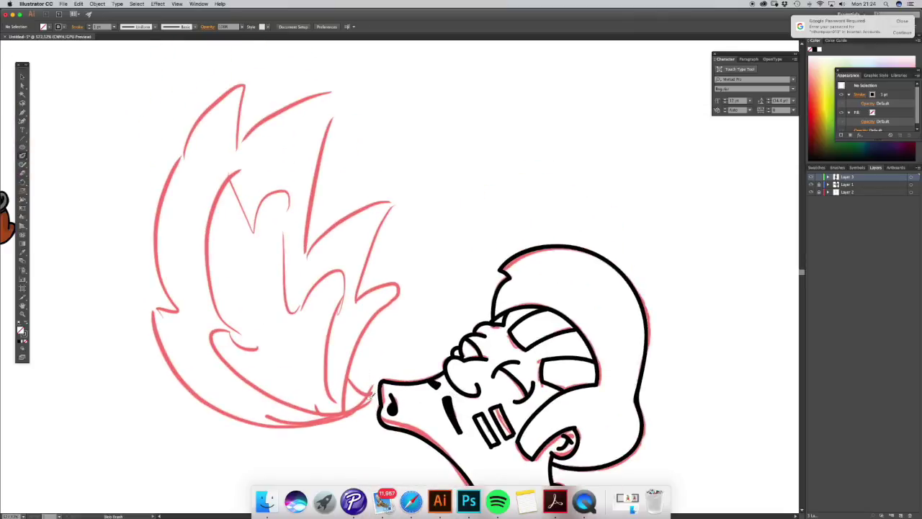
drag(404, 291, 352, 382)
mouse_move(357, 306)
mouse_down()
mouse_move(408, 287)
mouse_move(308, 249)
mouse_move(337, 95)
mouse_move(240, 159)
mouse_move(366, 395)
mouse_move(209, 332)
mouse_move(248, 238)
mouse_move(345, 289)
mouse_move(357, 405)
mouse_up()
Step: Add a new layer for colour fills and paint the neck and nose tip brown
scroll(357, 405, down, 5)
scroll(616, 384, up, 5)
scroll(526, 323, down, 1)
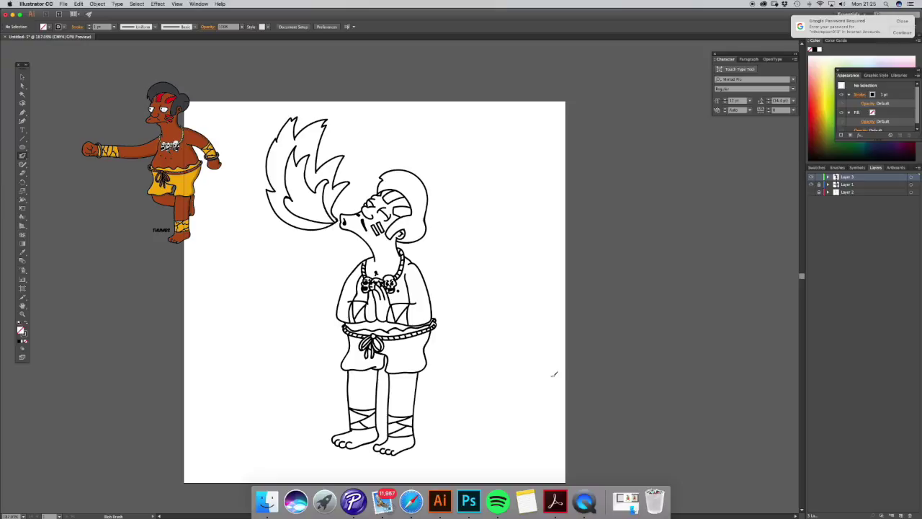
scroll(554, 374, up, 2)
click(900, 514)
drag(396, 301, 410, 314)
scroll(378, 262, up, 3)
mouse_move(294, 245)
mouse_down()
mouse_move(321, 266)
mouse_move(305, 247)
mouse_move(365, 214)
mouse_up()
Step: Extend the brown up the nose bridge and fill the lower snout
scroll(300, 247, down, 2)
scroll(301, 247, up, 3)
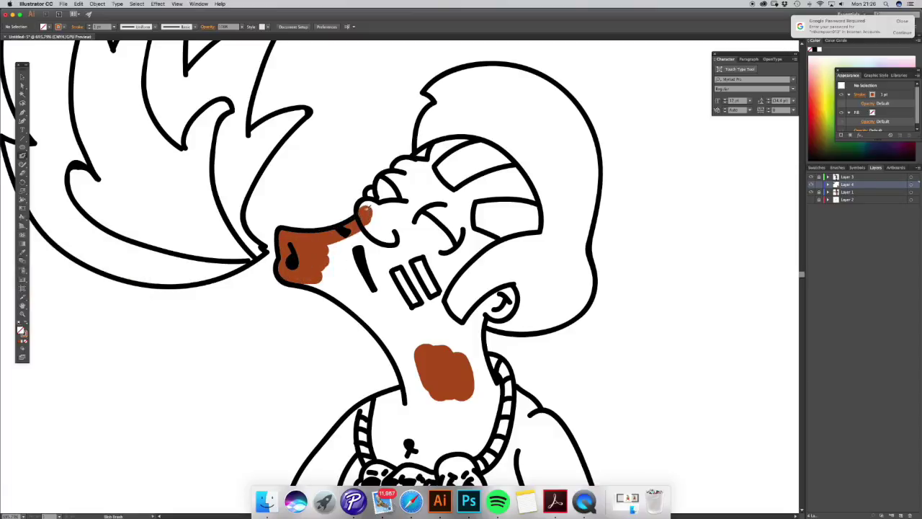
drag(381, 193, 405, 171)
mouse_move(328, 255)
mouse_down()
mouse_move(371, 229)
mouse_move(317, 285)
mouse_up()
drag(364, 234, 329, 271)
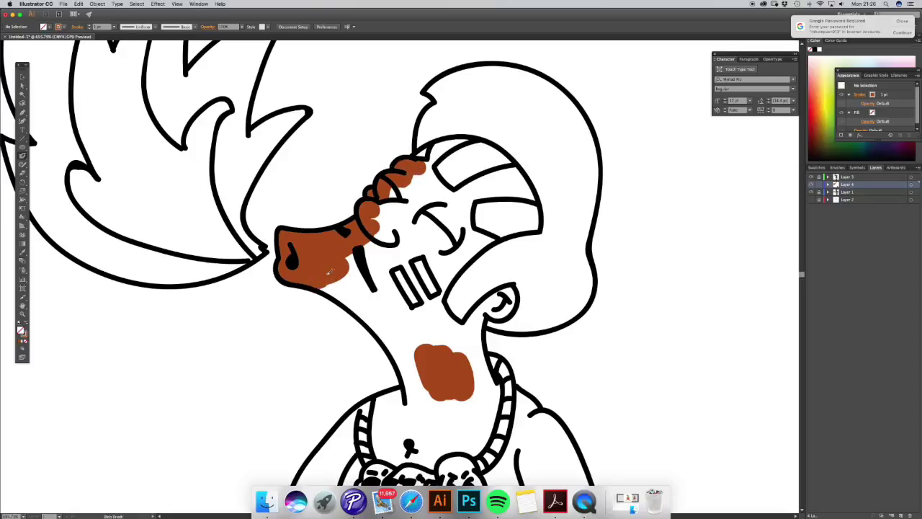
scroll(402, 281, up, 3)
scroll(402, 281, down, 3)
scroll(395, 287, up, 1)
Step: Brown-fill the nose bridge, eyebrow and upper snout, then extend down the neck edge
drag(339, 260, 382, 225)
mouse_move(353, 285)
mouse_down()
mouse_move(393, 205)
mouse_move(397, 171)
mouse_up()
key(super+z)
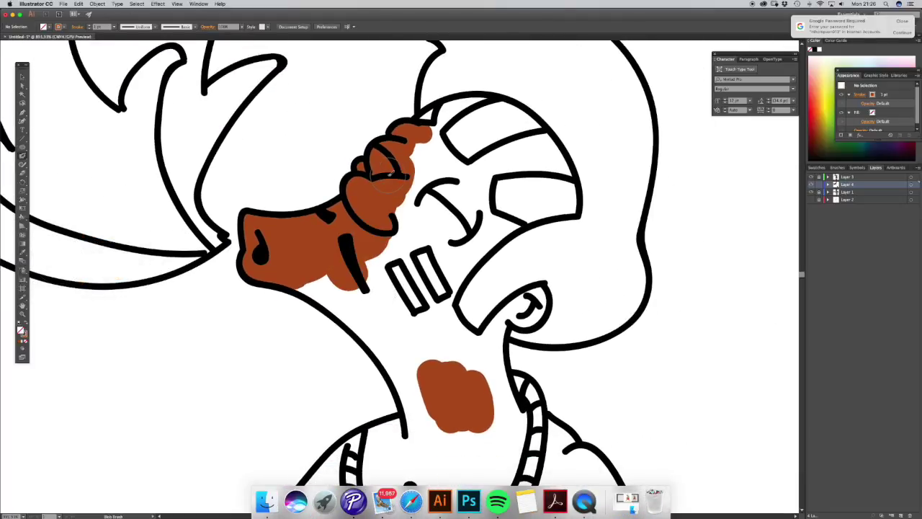
mouse_move(425, 223)
mouse_down()
mouse_move(436, 187)
mouse_move(360, 266)
mouse_move(332, 281)
mouse_move(313, 276)
mouse_move(402, 342)
mouse_move(366, 320)
mouse_up()
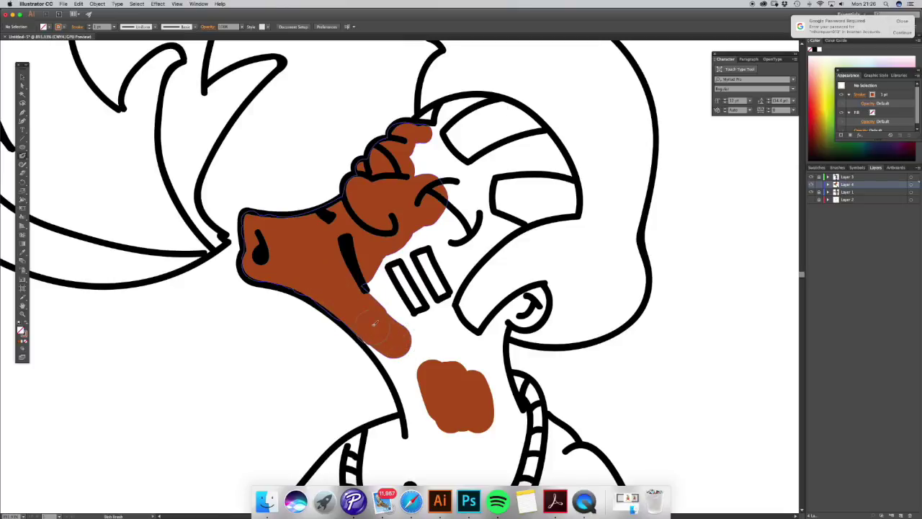
mouse_move(408, 357)
mouse_down()
mouse_move(395, 340)
mouse_move(425, 432)
mouse_move(527, 310)
mouse_move(429, 328)
mouse_move(411, 317)
mouse_move(406, 287)
mouse_move(447, 189)
mouse_move(548, 141)
mouse_up()
scroll(548, 189, down, 2)
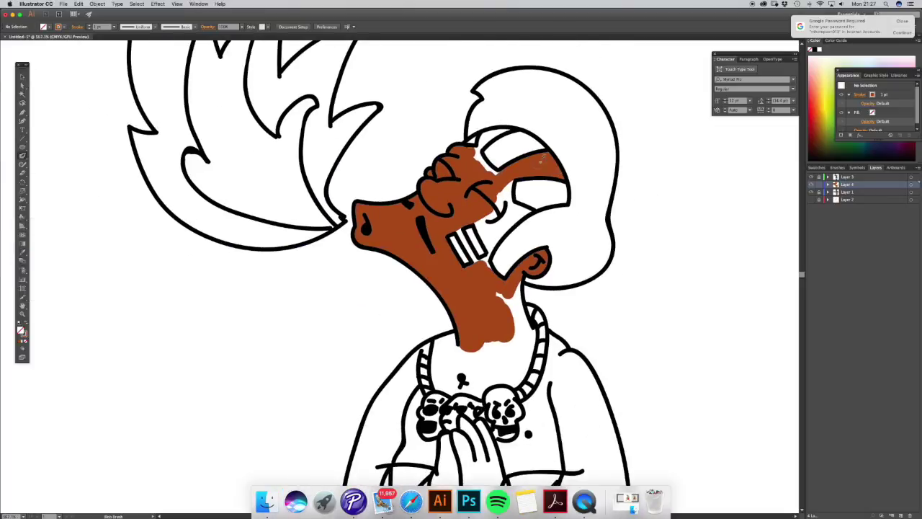
Step: Paint the top of the head, the mouth corners and the neck gaps brown
scroll(485, 165, up, 2)
drag(484, 148, 505, 120)
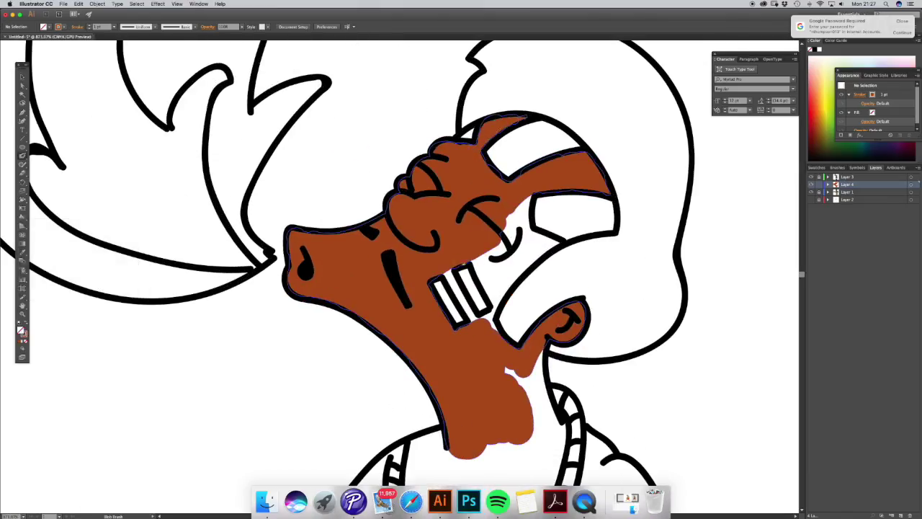
drag(513, 200, 520, 247)
mouse_move(443, 271)
mouse_down()
mouse_move(540, 243)
mouse_move(519, 273)
mouse_up()
drag(533, 368, 562, 432)
Step: Fill the lower neck, the chest inside the necklace and the left shoulder brown
scroll(555, 425, down, 2)
mouse_move(440, 328)
mouse_down()
mouse_move(382, 345)
mouse_move(397, 375)
mouse_move(426, 382)
mouse_up()
scroll(404, 360, up, 1)
mouse_move(403, 317)
mouse_down()
mouse_move(386, 347)
mouse_move(468, 375)
mouse_move(425, 332)
mouse_move(396, 364)
mouse_up()
mouse_move(346, 356)
mouse_down()
mouse_move(320, 407)
mouse_move(287, 317)
mouse_move(302, 302)
mouse_move(353, 321)
mouse_move(406, 186)
mouse_move(404, 302)
mouse_move(418, 339)
mouse_move(418, 432)
mouse_move(465, 303)
mouse_move(475, 403)
mouse_move(450, 303)
mouse_up()
scroll(361, 324, down, 5)
Step: Paint the arms, fingers, hands and the band above the belt brown
drag(310, 338, 314, 396)
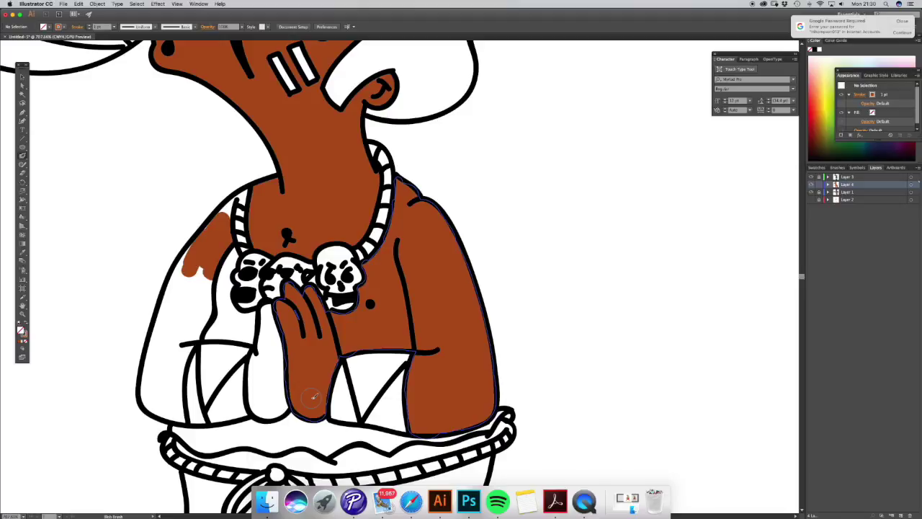
drag(266, 310, 274, 414)
mouse_move(185, 294)
mouse_down()
mouse_move(163, 328)
mouse_move(155, 404)
mouse_move(180, 425)
mouse_up()
drag(235, 194, 224, 213)
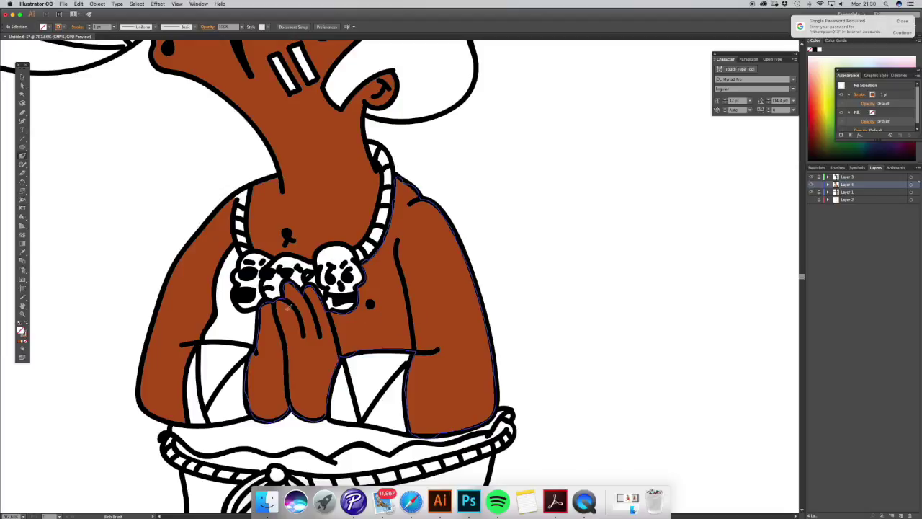
click(234, 431)
mouse_move(205, 331)
mouse_down()
mouse_move(256, 328)
mouse_move(232, 250)
mouse_up()
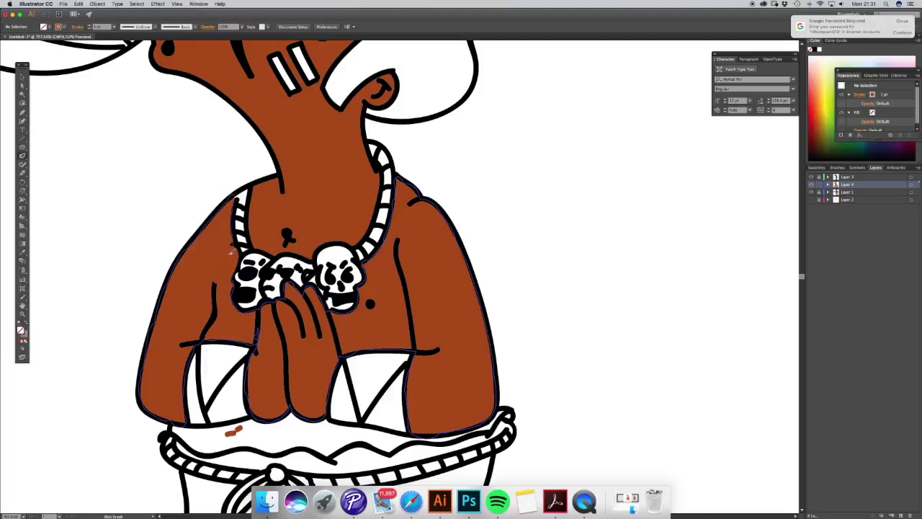
mouse_move(176, 432)
mouse_down()
mouse_move(216, 443)
mouse_move(292, 426)
mouse_up()
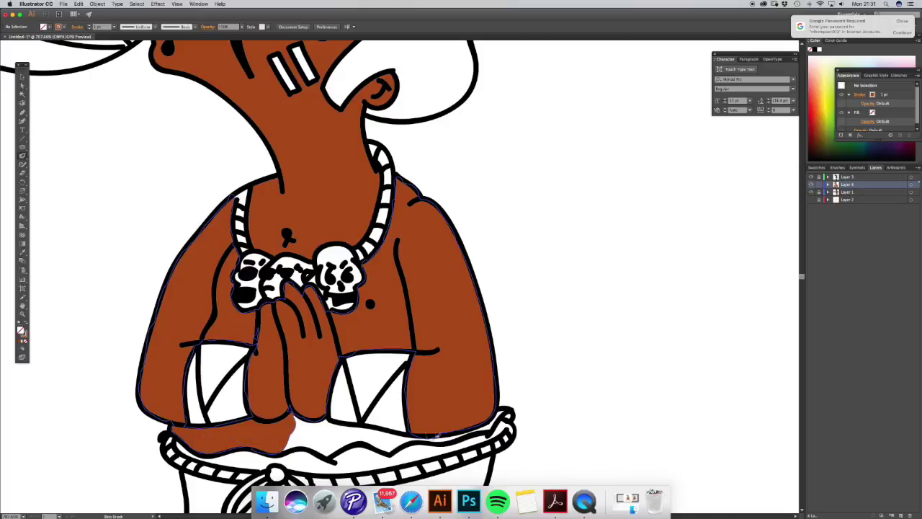
mouse_move(486, 429)
mouse_down()
mouse_move(386, 443)
mouse_move(292, 440)
mouse_up()
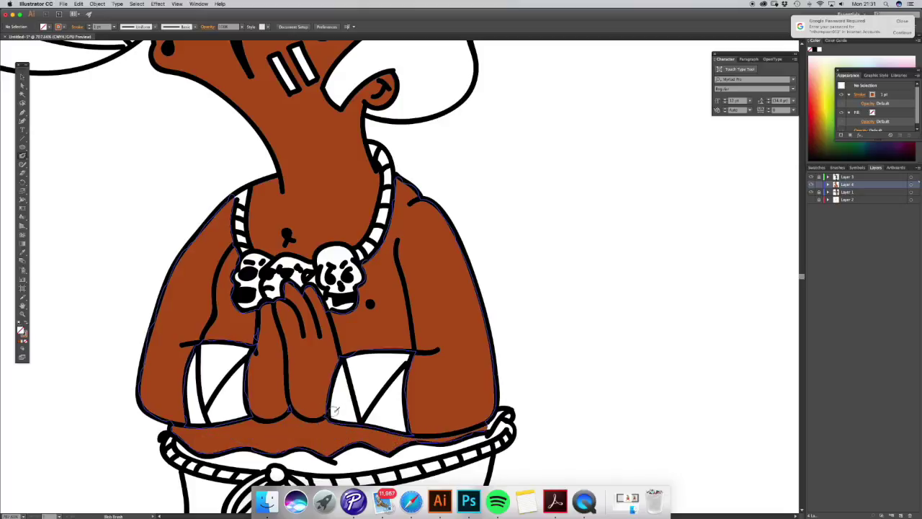
Step: Fill both legs and feet brown, then begin painting the right shorts leg yellow
scroll(438, 454, down, 10)
mouse_move(238, 219)
mouse_down()
mouse_move(328, 234)
mouse_move(245, 303)
mouse_move(281, 353)
mouse_move(324, 245)
mouse_move(281, 302)
mouse_up()
mouse_move(392, 242)
mouse_down()
mouse_move(450, 248)
mouse_move(443, 342)
mouse_up()
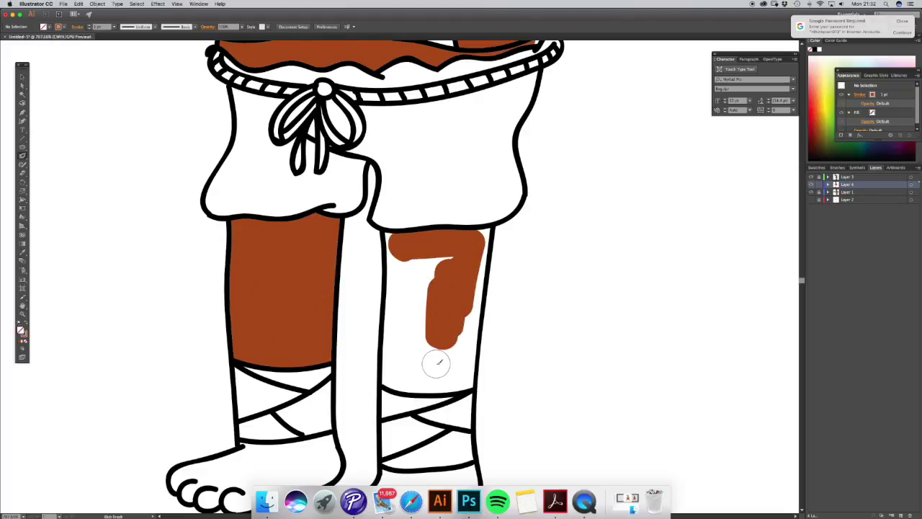
mouse_move(422, 288)
mouse_down()
mouse_move(393, 256)
mouse_move(474, 315)
mouse_move(392, 375)
mouse_move(454, 360)
mouse_move(426, 350)
mouse_up()
scroll(426, 350, down, 5)
click(337, 385)
mouse_move(337, 385)
mouse_down()
mouse_move(389, 357)
mouse_move(468, 385)
mouse_move(433, 353)
mouse_move(446, 371)
mouse_up()
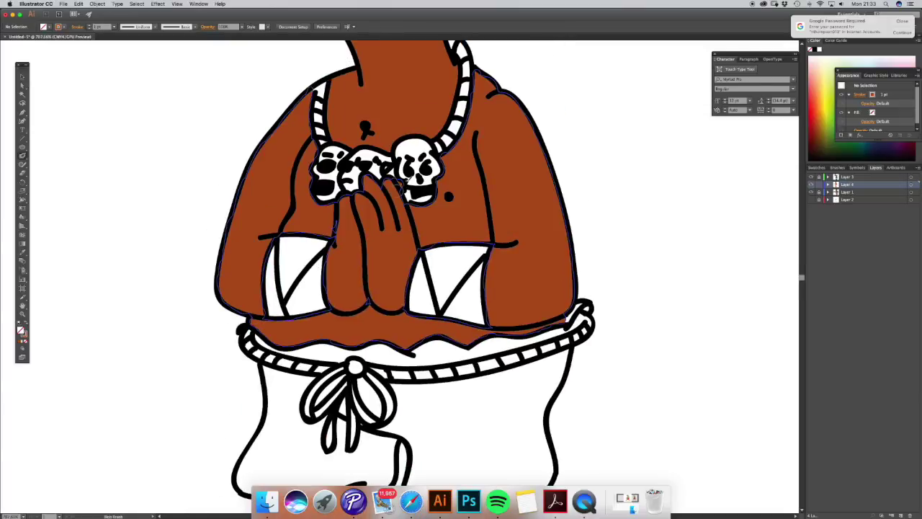
mouse_move(180, 400)
mouse_down()
mouse_move(216, 425)
mouse_move(324, 368)
mouse_move(209, 407)
mouse_move(319, 389)
mouse_up()
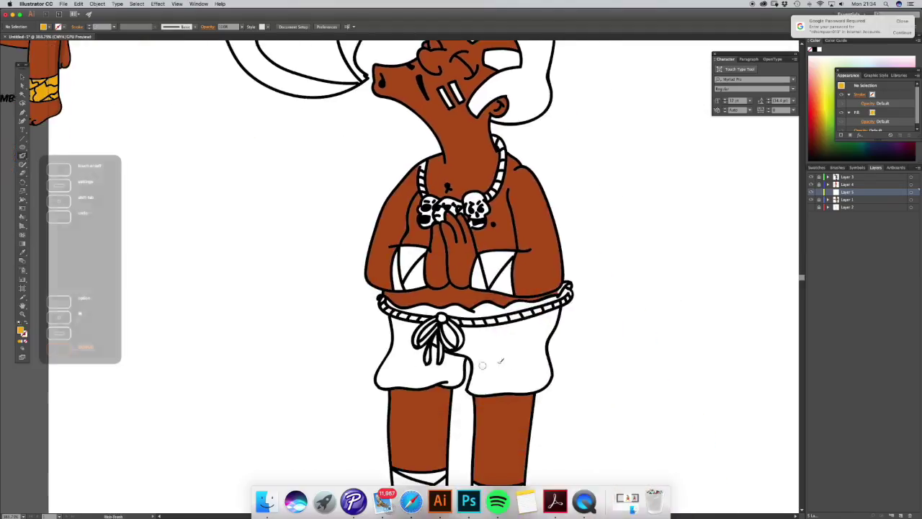
mouse_move(468, 379)
mouse_down()
mouse_move(490, 389)
mouse_move(433, 403)
mouse_move(567, 367)
mouse_move(432, 324)
mouse_move(562, 339)
mouse_move(591, 273)
mouse_up()
Step: Fill both legs of the shorts and the waist edge golden-yellow
mouse_move(591, 274)
mouse_down()
mouse_move(421, 299)
mouse_move(418, 353)
mouse_move(576, 274)
mouse_up()
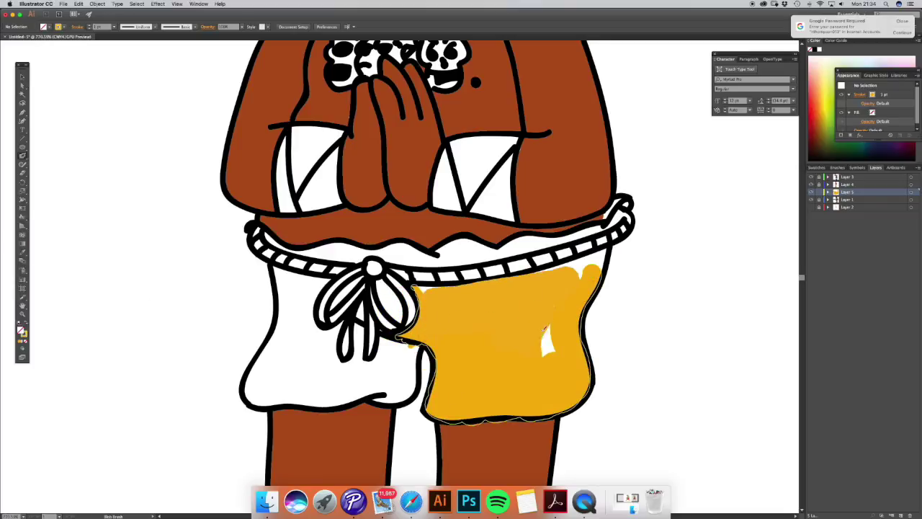
drag(447, 277, 547, 346)
scroll(504, 324, down, 2)
scroll(505, 324, left, 4)
mouse_move(400, 306)
mouse_down()
mouse_move(411, 360)
mouse_move(512, 376)
mouse_move(472, 328)
mouse_move(461, 364)
mouse_move(433, 310)
mouse_move(411, 318)
mouse_move(429, 360)
mouse_move(390, 371)
mouse_up()
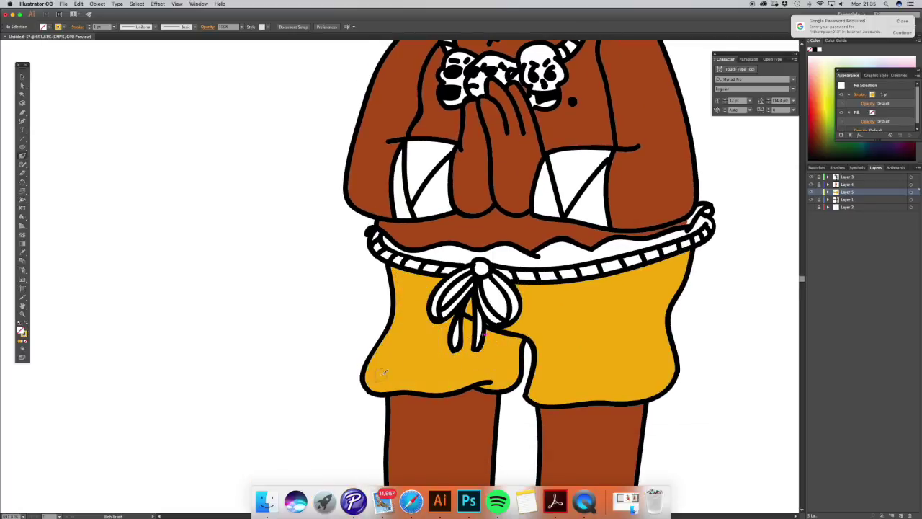
scroll(505, 324, up, 3)
scroll(505, 324, right, 3)
mouse_move(454, 344)
mouse_down()
mouse_move(606, 313)
mouse_move(621, 296)
mouse_up()
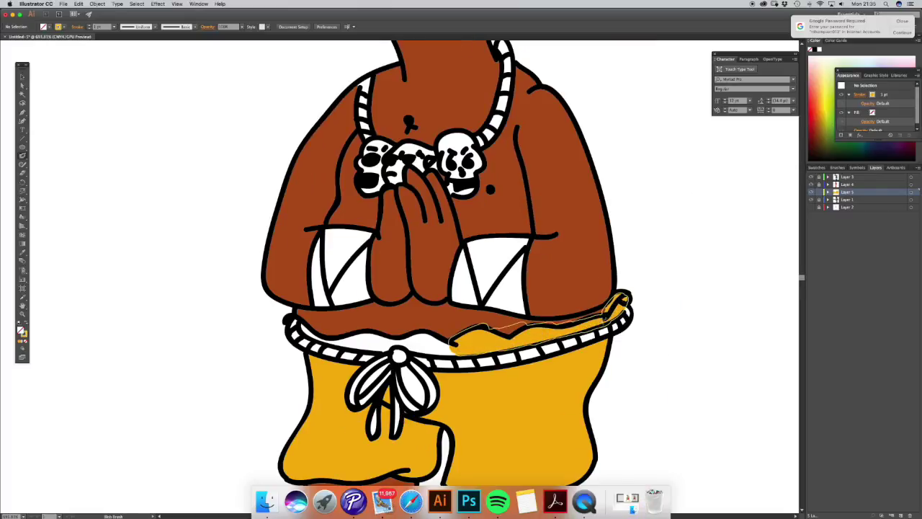
Step: Fit the artboard in view and move the reference character to its right side
key(super+0)
key(v)
drag(271, 221, 560, 326)
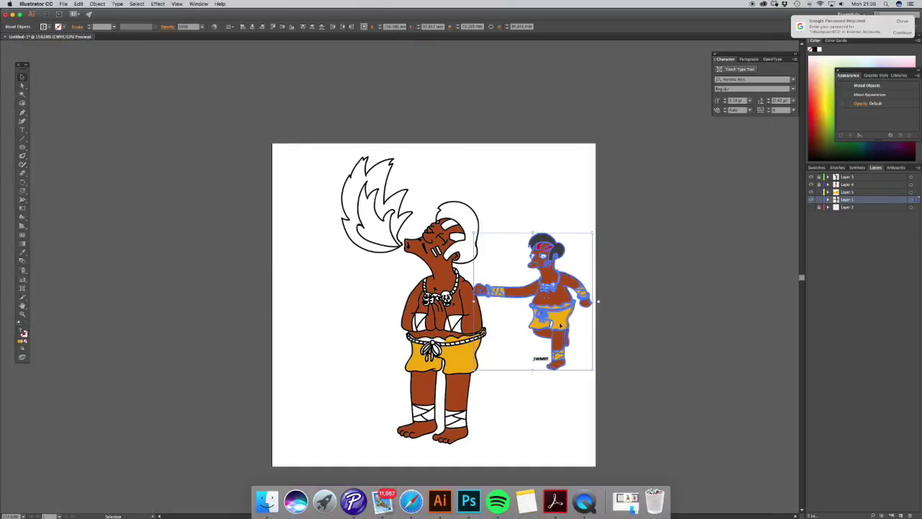
Step: Deselect the reference character, make Layer 3 active and return to the Blob Brush
click(586, 310)
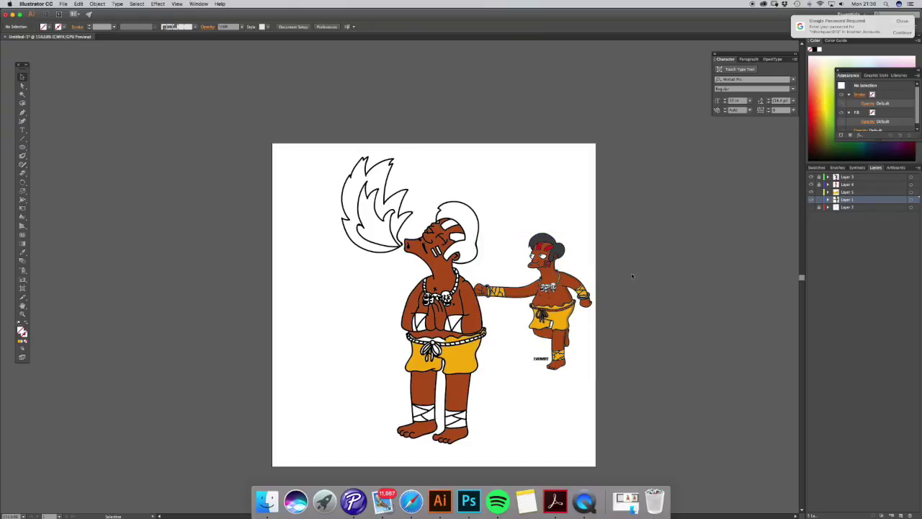
scroll(452, 295, up, 3)
click(848, 191)
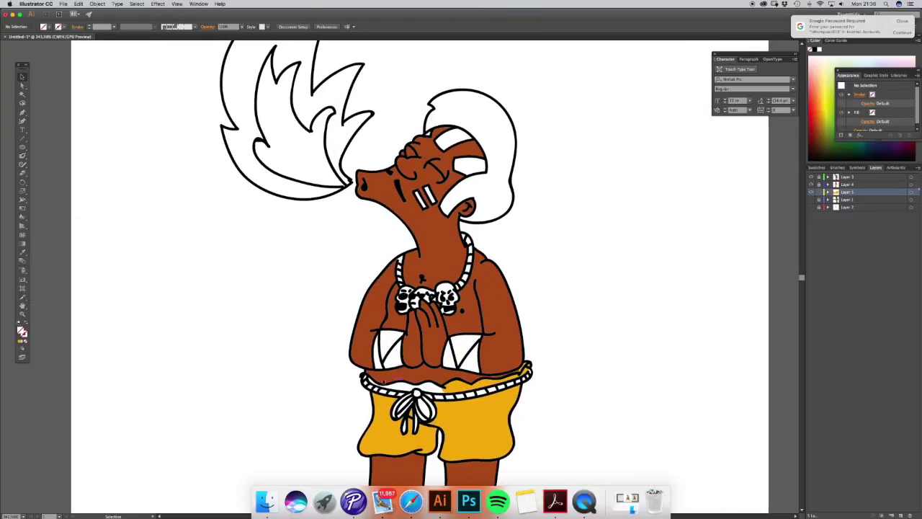
key(shift+b)
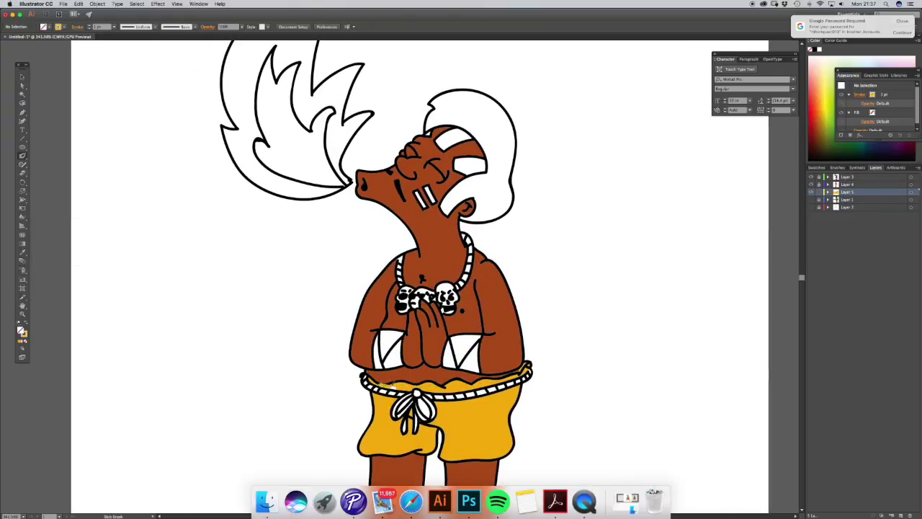
Step: Cover the right edge of the shorts' bow with yellow and fit the artboard
scroll(456, 406, down, 5)
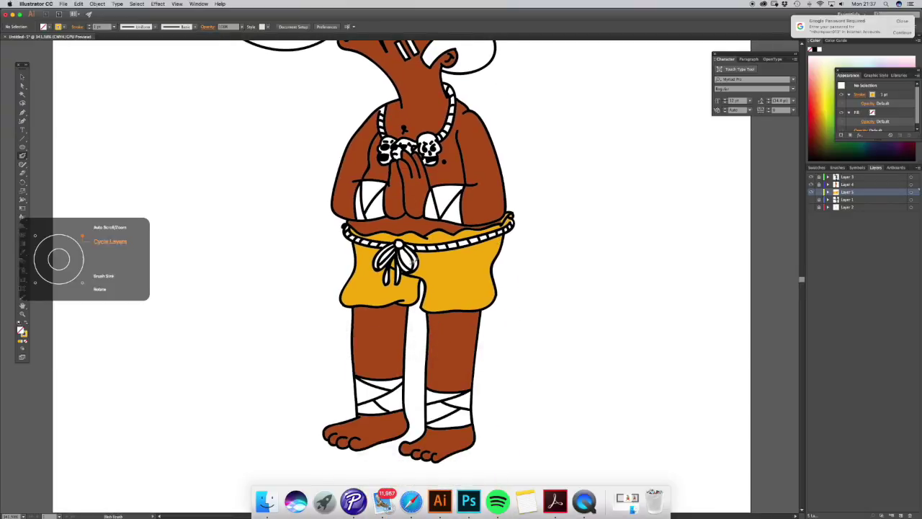
scroll(409, 262, up, 5)
drag(369, 209, 405, 246)
scroll(406, 249, down, 5)
key(ctrl+0)
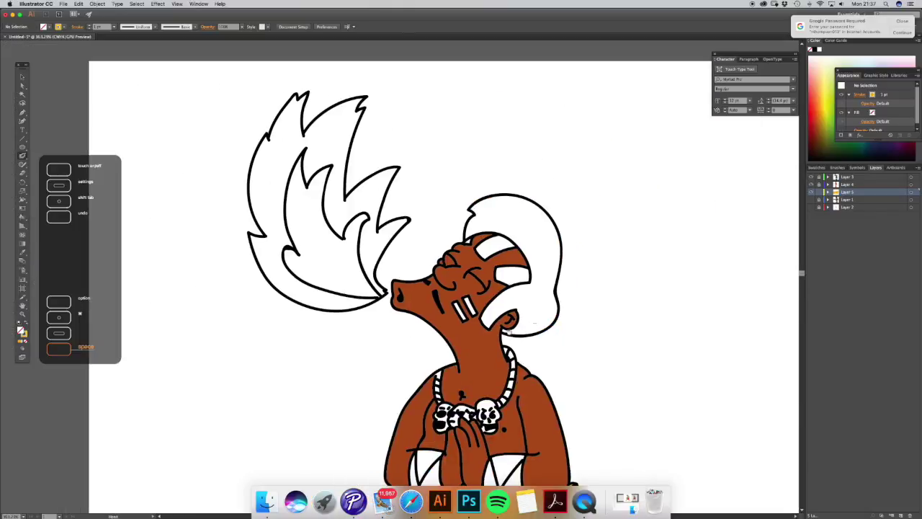
Step: Paint the hair dark grey, show the reference layer, and add red forehead and cheek stripes
mouse_move(481, 216)
mouse_down()
mouse_move(535, 244)
mouse_move(553, 301)
mouse_move(546, 217)
mouse_move(537, 241)
mouse_move(519, 205)
mouse_move(534, 209)
mouse_move(479, 205)
mouse_up()
scroll(504, 216, down, 3)
scroll(504, 216, up, 5)
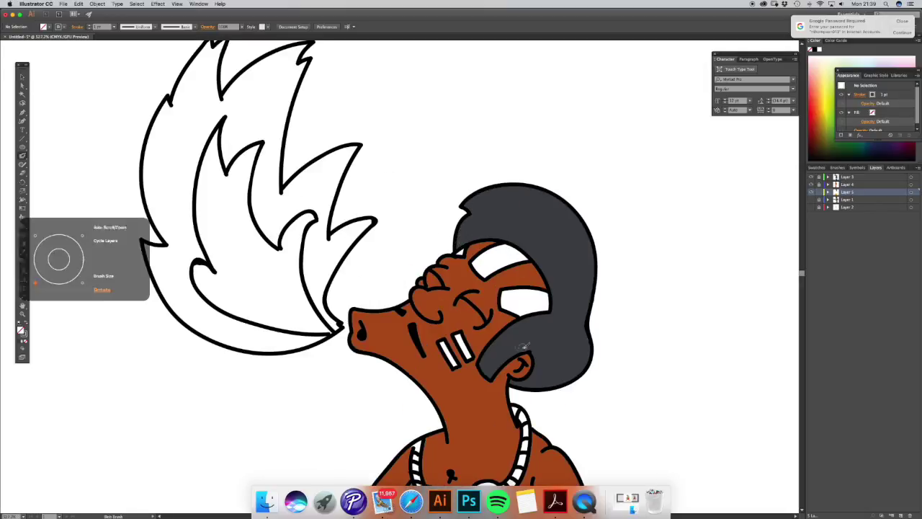
scroll(525, 346, down, 3)
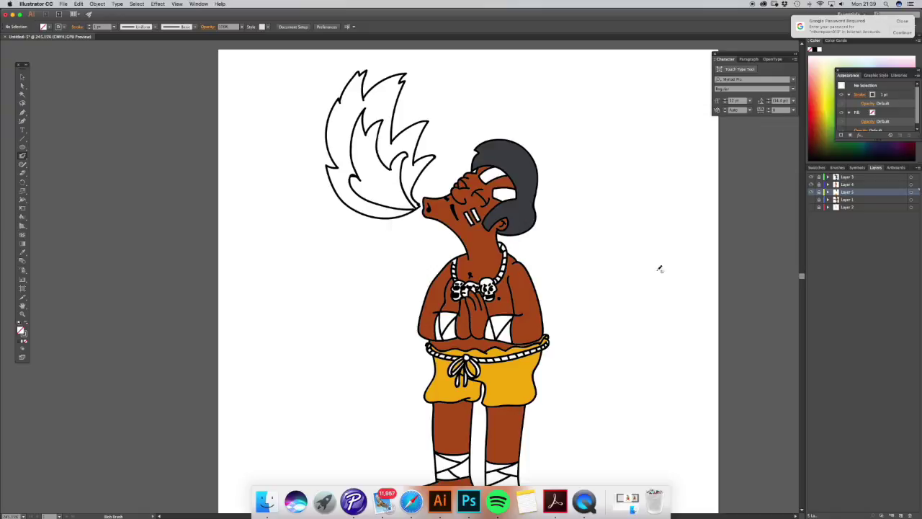
click(812, 199)
mouse_move(479, 173)
mouse_down()
mouse_move(504, 174)
mouse_move(515, 196)
mouse_move(482, 225)
mouse_up()
double_click(21, 332)
Step: Choose yellow and paint both ankle wraps with it
click(680, 144)
click(729, 134)
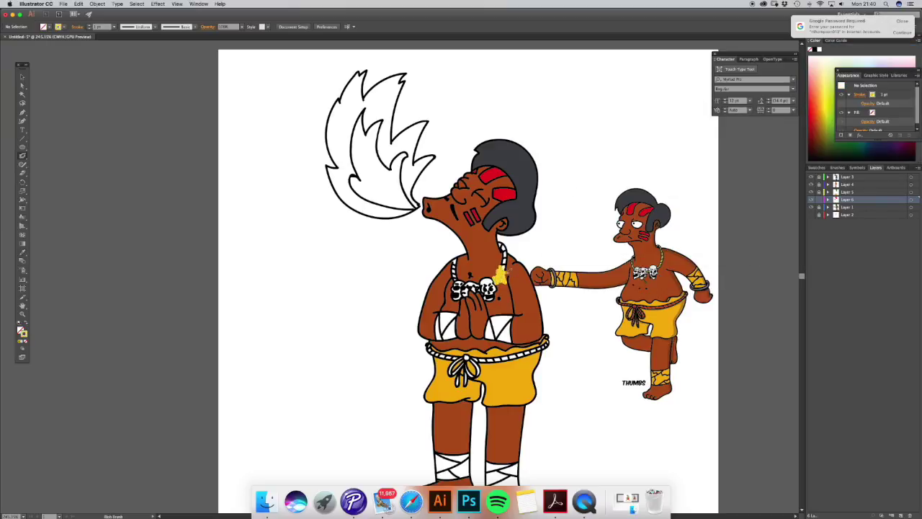
scroll(507, 267, up, 5)
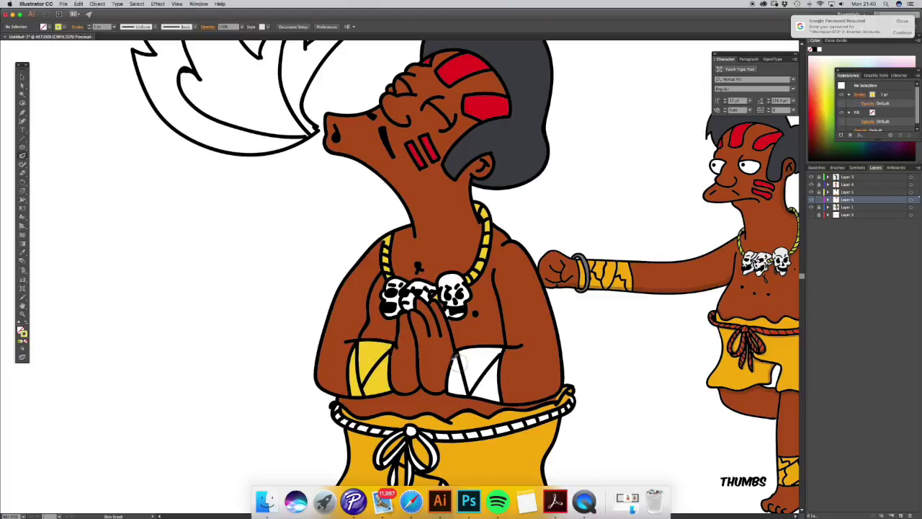
scroll(360, 335, down, 8)
drag(326, 317, 378, 357)
drag(425, 333, 477, 376)
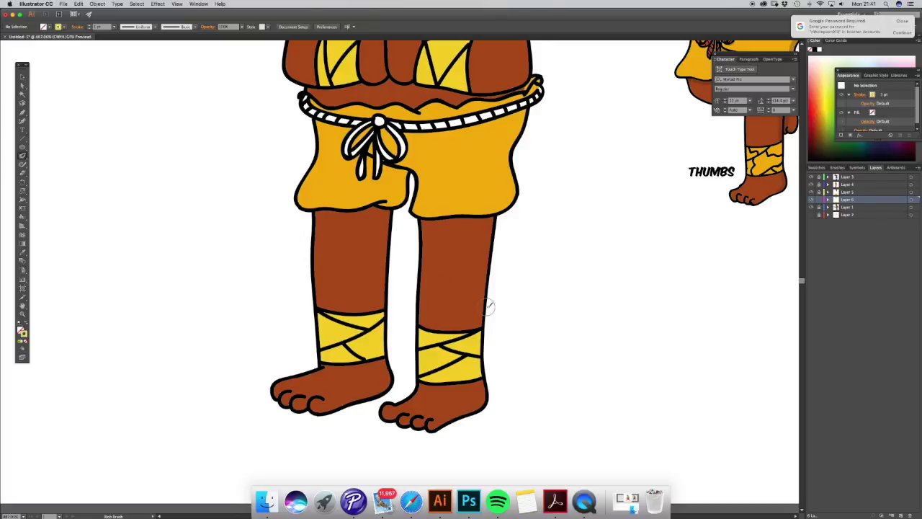
Step: Paint the belt and bow red, reset default colours and zoom out
scroll(489, 307, down, 3)
drag(306, 407, 245, 351)
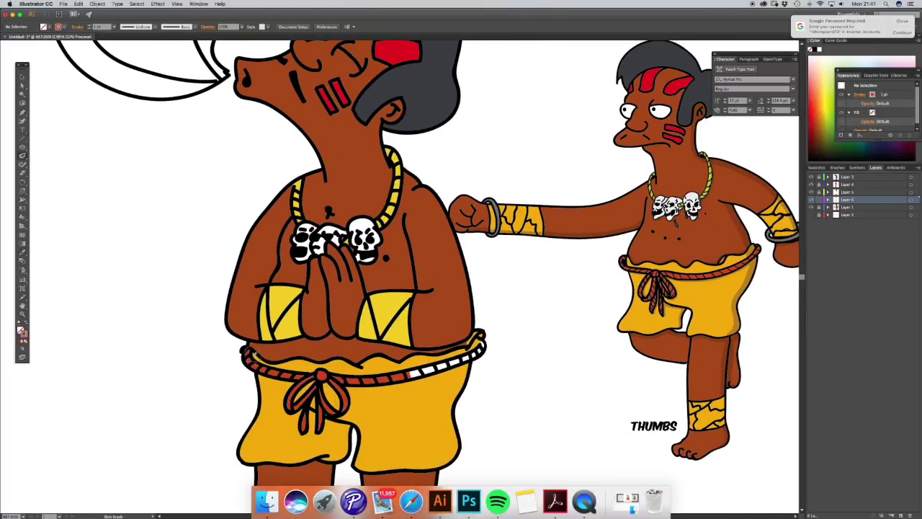
drag(421, 371, 472, 352)
key(d)
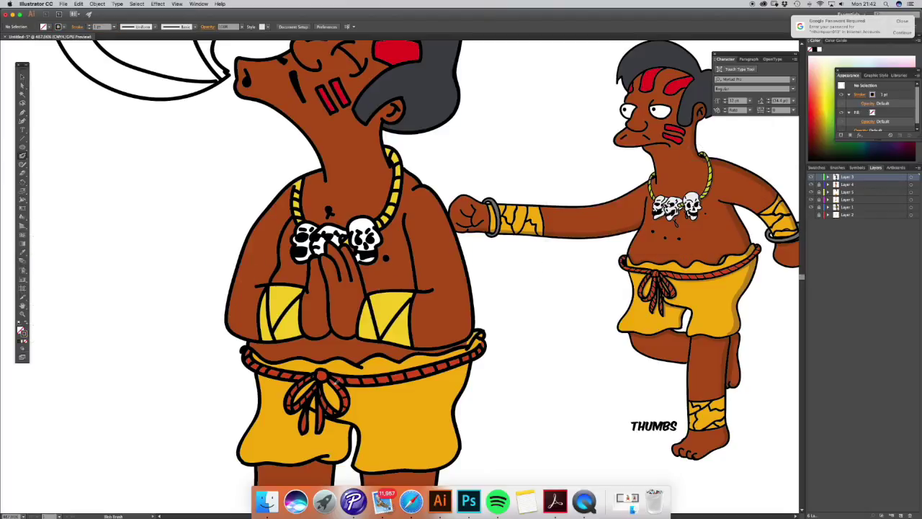
key(ctrl+minus)
key(ctrl+minus)
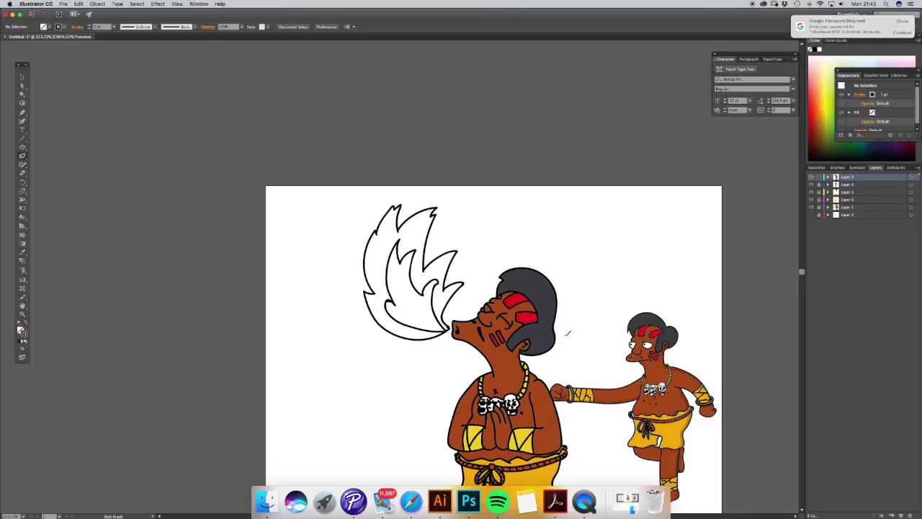
Step: On a new layer, paint orange down the left flame and up to its tip
drag(385, 250, 368, 290)
mouse_move(364, 232)
mouse_down()
mouse_move(354, 314)
mouse_move(366, 339)
mouse_move(371, 310)
mouse_up()
key(ctrl+z)
key(ctrl+l)
drag(386, 248, 367, 299)
drag(368, 232, 364, 299)
mouse_move(353, 261)
mouse_down()
mouse_move(369, 328)
mouse_move(400, 191)
mouse_up()
mouse_move(395, 230)
mouse_down()
mouse_move(407, 186)
mouse_move(407, 281)
mouse_move(458, 195)
mouse_up()
Step: Fill the remaining flame lobes and lower edges orange, then add a new layer
mouse_move(450, 206)
mouse_down()
mouse_move(436, 248)
mouse_move(411, 270)
mouse_move(425, 267)
mouse_move(469, 205)
mouse_move(437, 310)
mouse_move(448, 337)
mouse_move(508, 265)
mouse_move(481, 312)
mouse_move(493, 297)
mouse_up()
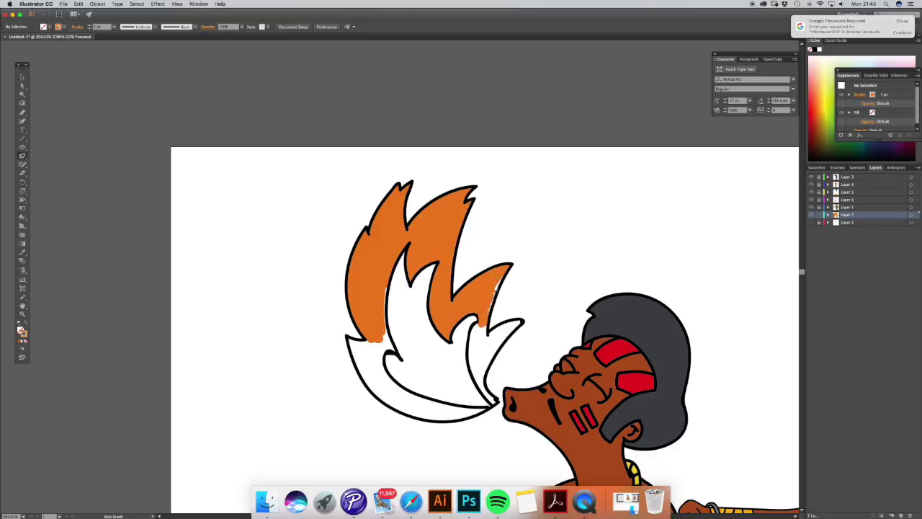
mouse_move(475, 330)
mouse_down()
mouse_move(483, 356)
mouse_move(517, 323)
mouse_move(479, 383)
mouse_up()
mouse_move(366, 344)
mouse_down()
mouse_move(360, 368)
mouse_move(381, 364)
mouse_move(386, 389)
mouse_move(416, 408)
mouse_up()
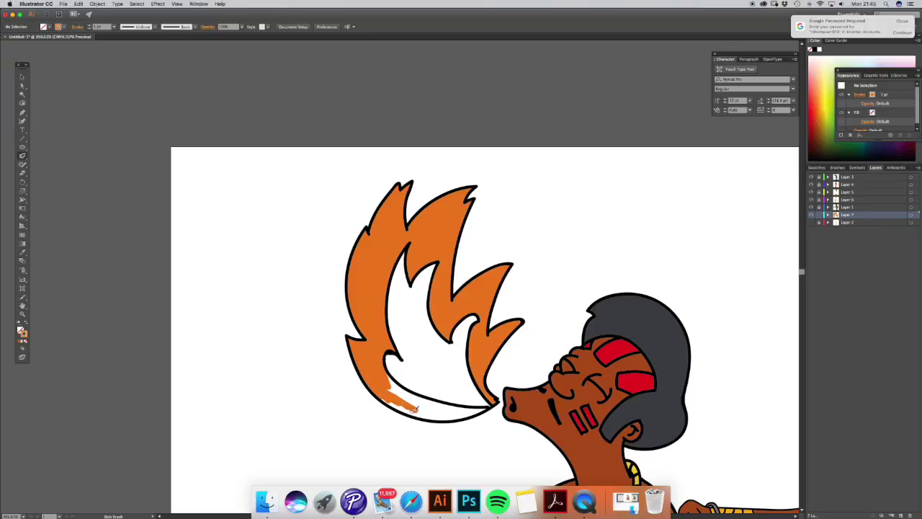
mouse_move(414, 408)
mouse_down()
mouse_move(472, 412)
mouse_move(457, 412)
mouse_up()
key(ctrl+alt+l)
key(Return)
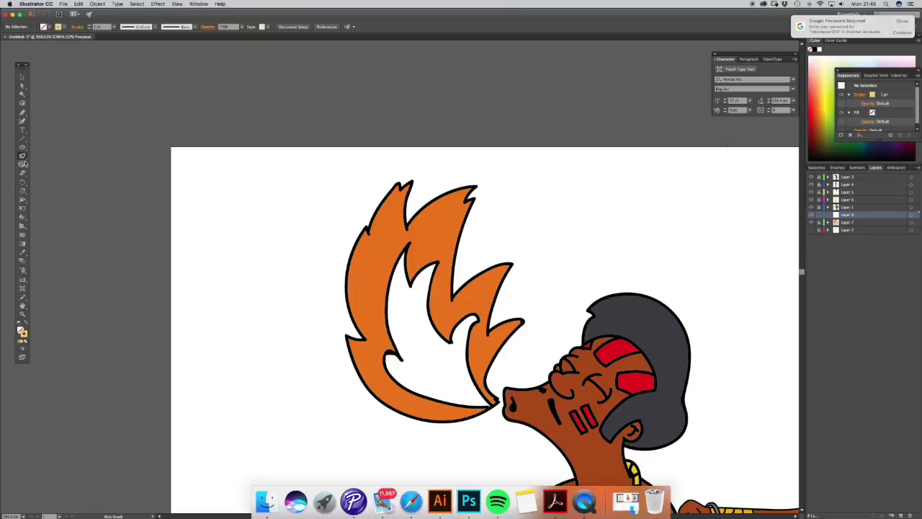
Step: Fill the inner flame yellow and move its layer below the orange layer
drag(400, 260, 420, 284)
drag(826, 215, 826, 228)
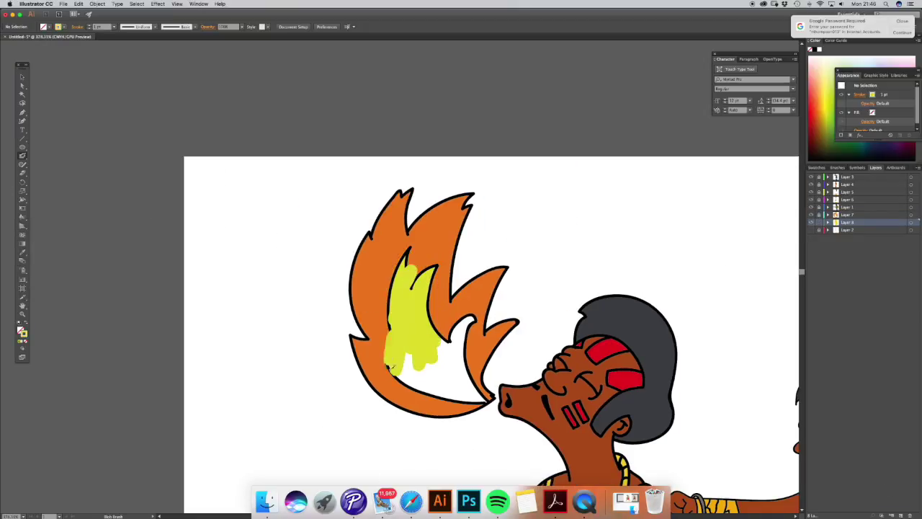
drag(396, 353, 454, 392)
drag(433, 325, 472, 382)
Step: Add a new shading layer and eyedrop the brown skin colour
key(ctrl+alt+l)
scroll(659, 406, down, 5)
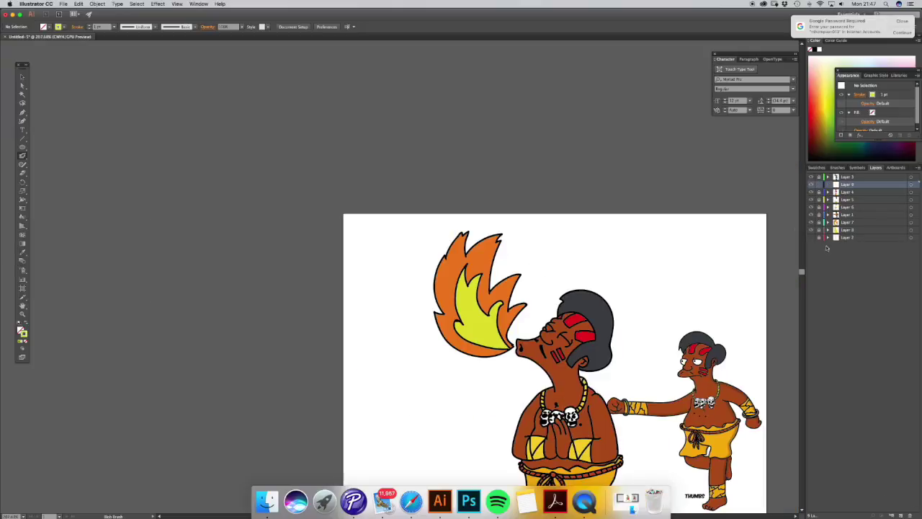
scroll(467, 283, up, 3)
scroll(467, 283, up, 3)
scroll(467, 283, down, 1)
key(i)
click(433, 262)
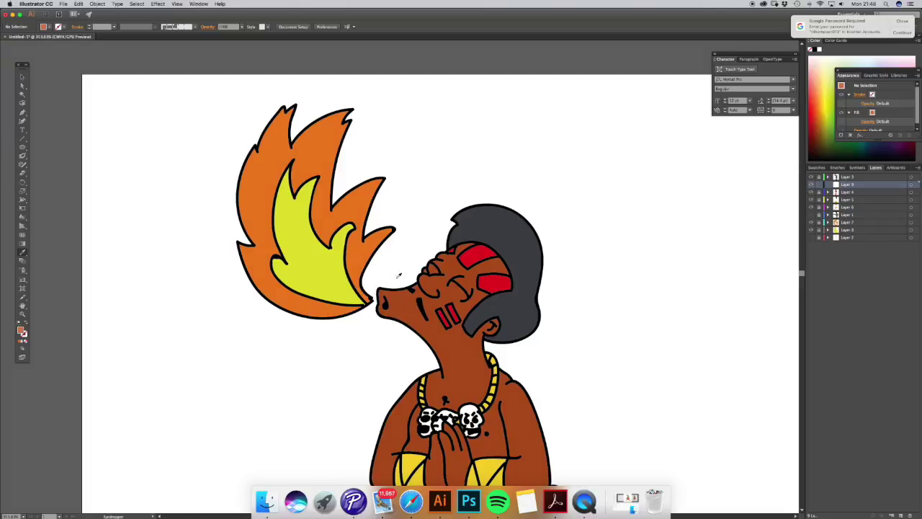
Step: Paint light salmon highlights on the upper nose, nose-lobe tip, forehead and lower lobe
click(22, 156)
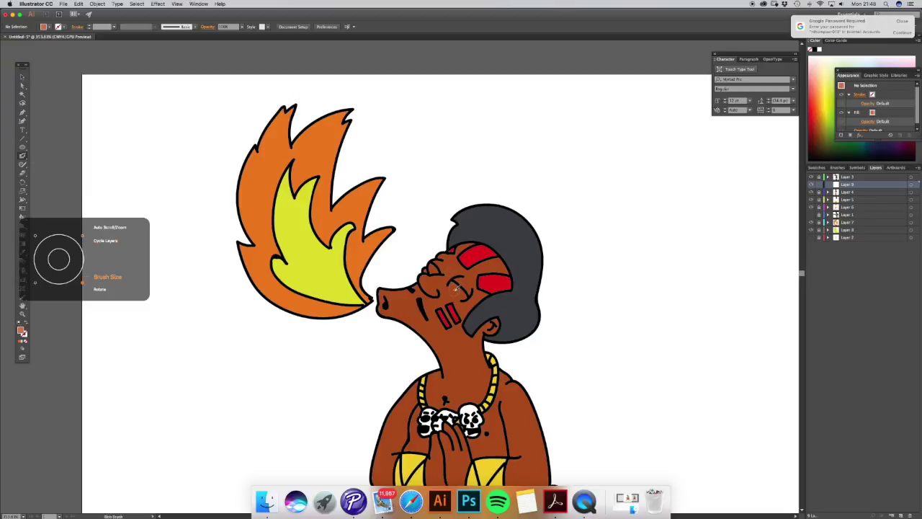
scroll(455, 288, up, 2)
scroll(455, 291, up, 4)
scroll(455, 296, up, 1)
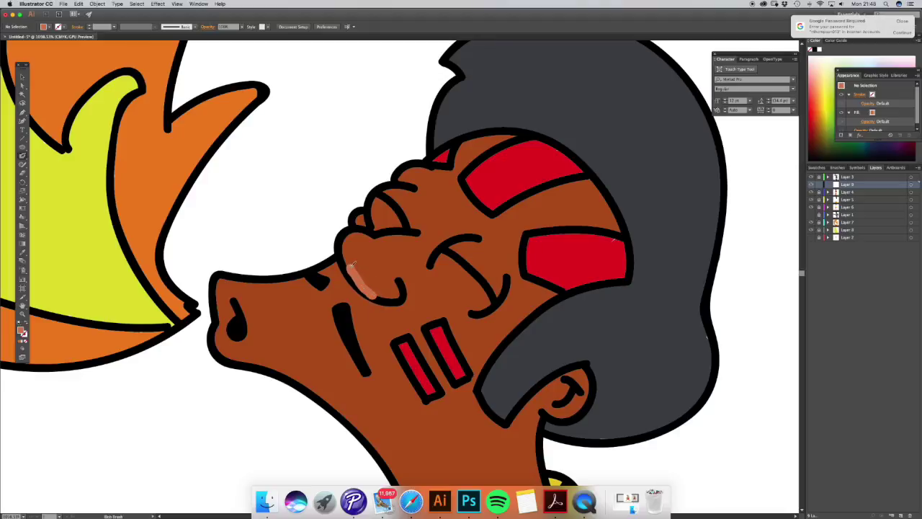
drag(371, 240, 374, 240)
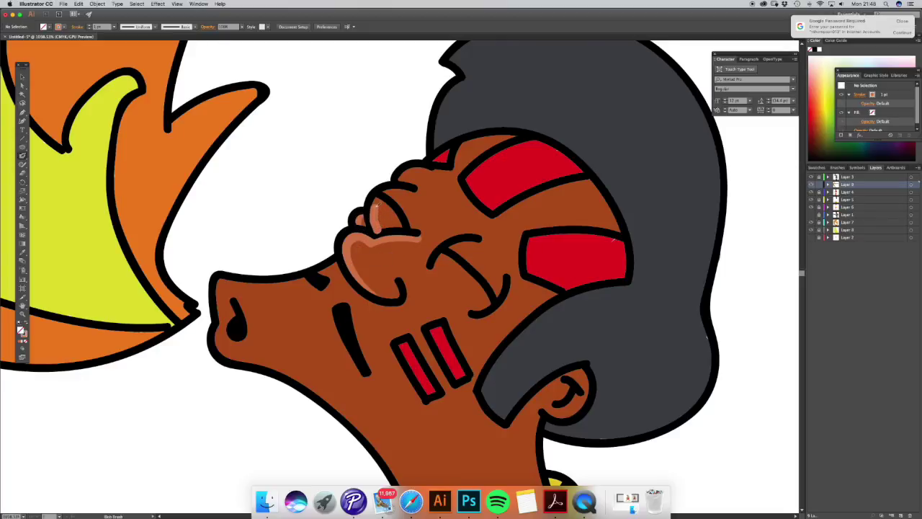
drag(408, 191, 441, 170)
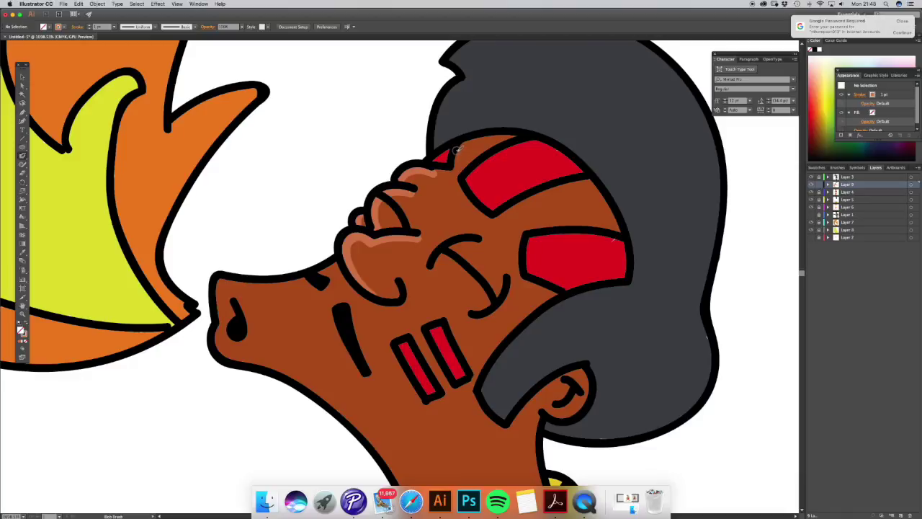
drag(504, 135, 512, 137)
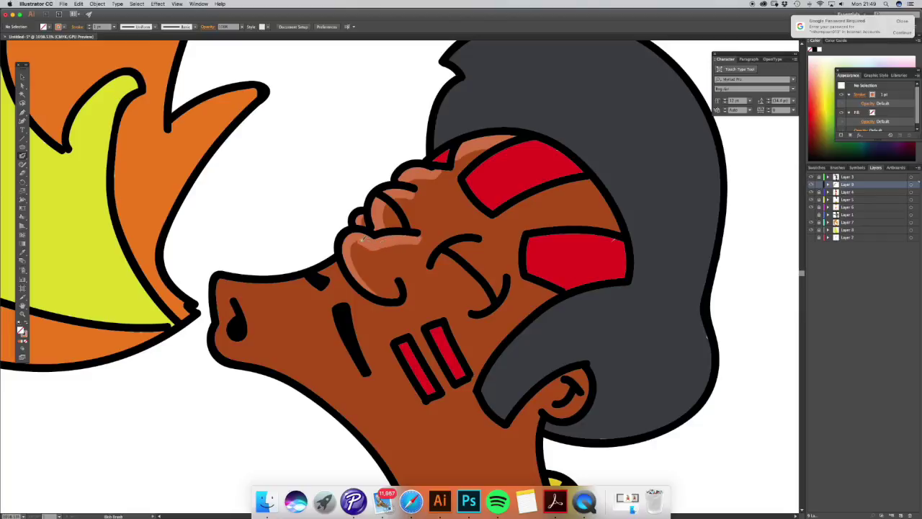
mouse_move(380, 297)
mouse_down()
mouse_move(394, 308)
mouse_move(369, 246)
mouse_up()
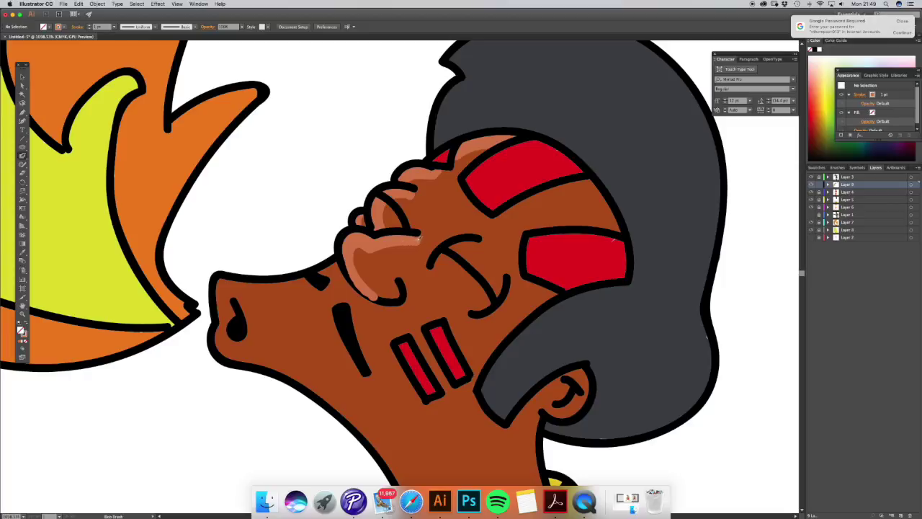
Step: Redo the nose-lobe highlight and redraw a thinner highlight along the snout
key(ctrl+z)
drag(391, 257, 368, 254)
key(ctrl+z)
drag(416, 233, 354, 245)
drag(218, 357, 306, 290)
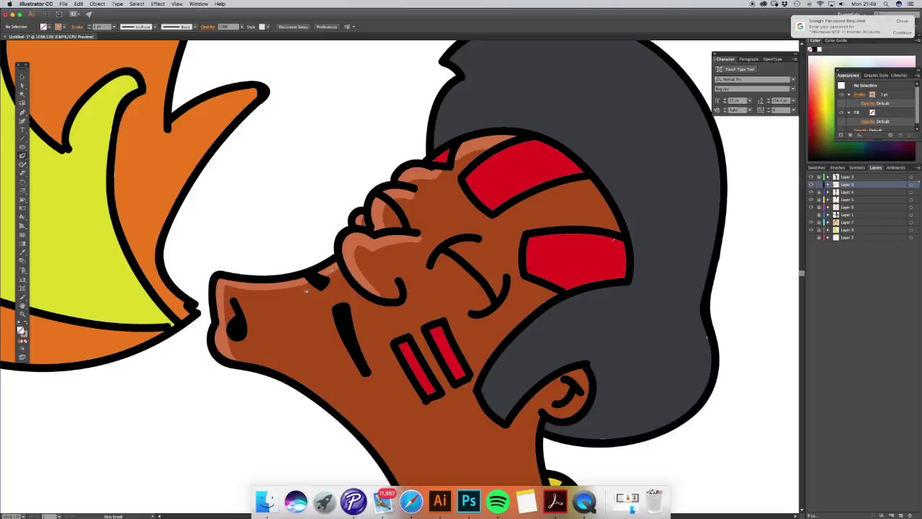
key(ctrl+z)
drag(237, 358, 329, 278)
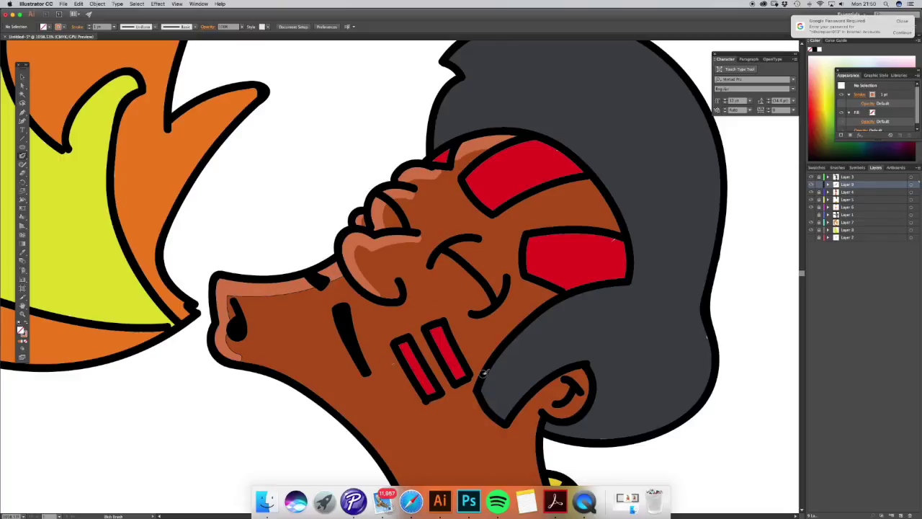
Step: Add highlights along the chin, neck edge and left shoulder and arm
scroll(484, 372, down, 5)
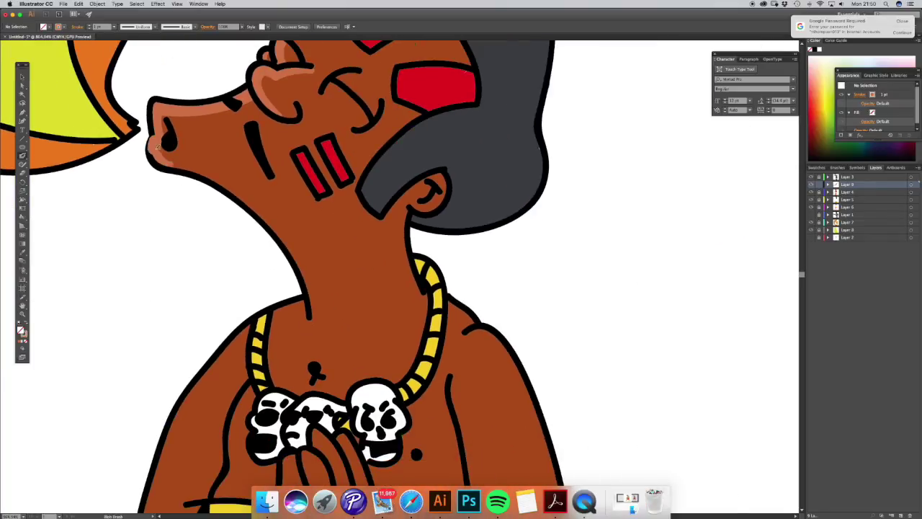
mouse_move(153, 159)
mouse_down()
mouse_move(285, 233)
mouse_move(314, 317)
mouse_up()
scroll(314, 317, down, 5)
drag(213, 432, 328, 191)
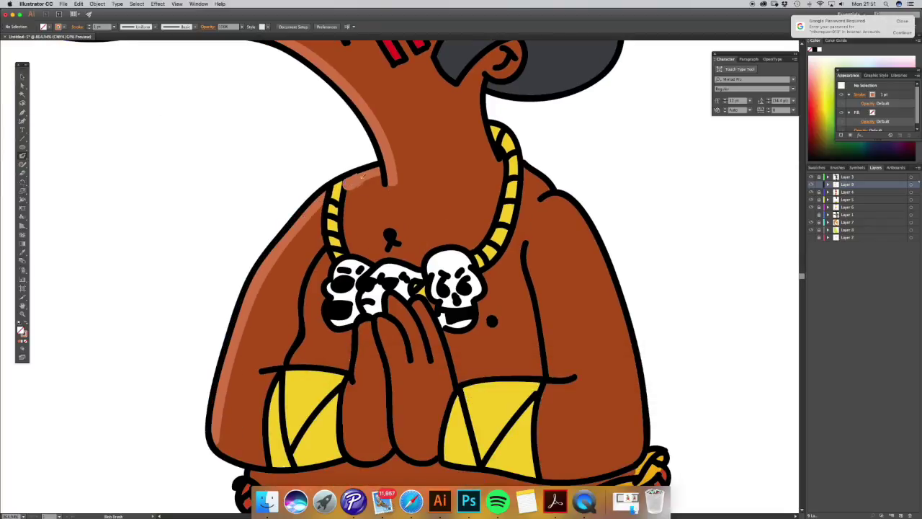
scroll(238, 426, down, 3)
scroll(242, 357, down, 2)
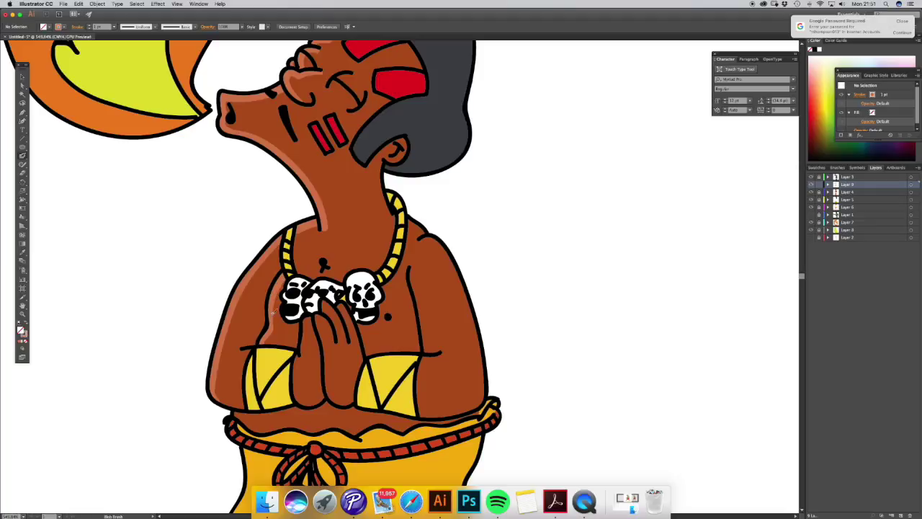
scroll(324, 411, down, 3)
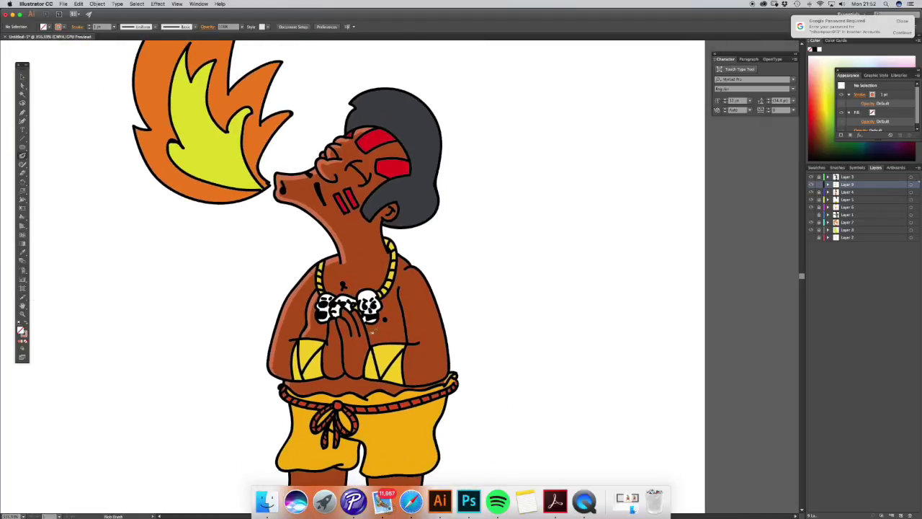
scroll(369, 436, up, 3)
Step: Paint a light grey highlight along the top of the hair
scroll(396, 274, up, 5)
double_click(23, 332)
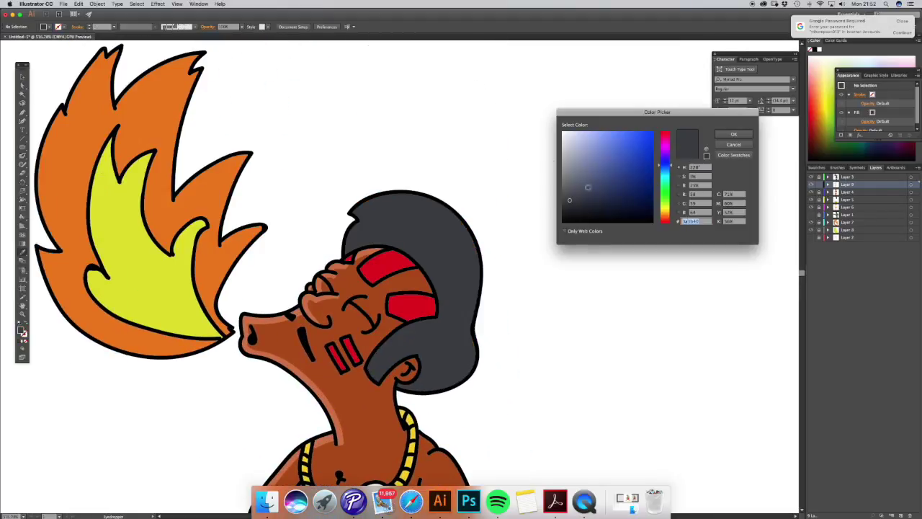
key(Return)
mouse_move(360, 252)
mouse_down()
mouse_move(374, 208)
mouse_move(464, 227)
mouse_up()
drag(356, 228, 347, 254)
key(super+z)
drag(356, 211, 439, 201)
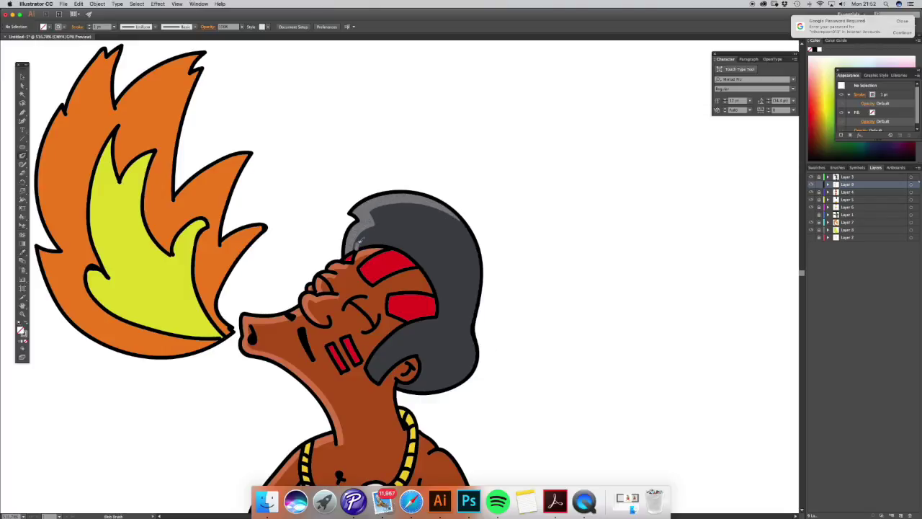
key(super+z)
Step: Sample the brown skin colour and shade the right side of the neck darker
scroll(402, 323, down, 1)
double_click(20, 329)
key(Return)
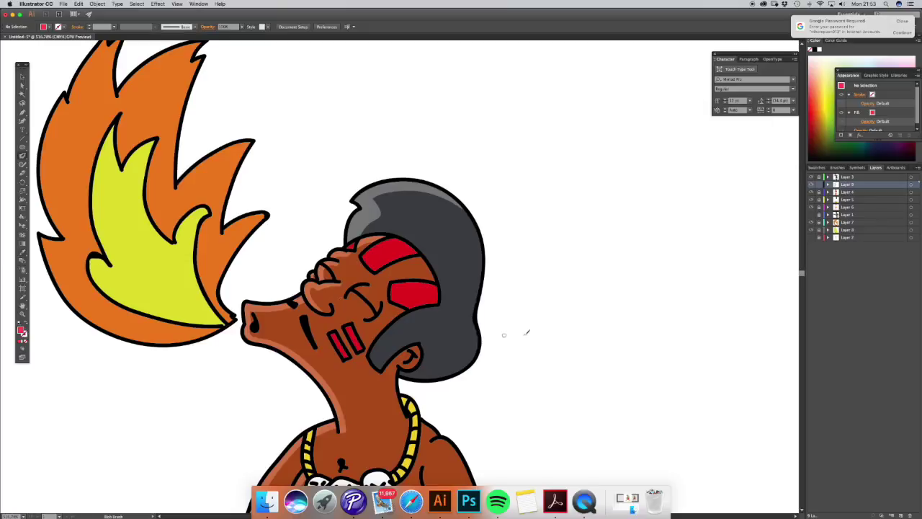
key(shift+x)
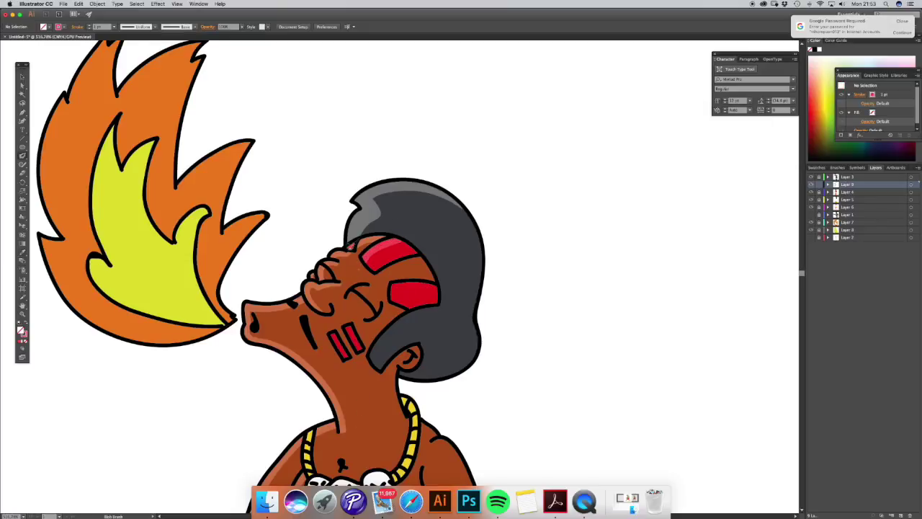
scroll(360, 289, down, 5)
key(i)
click(431, 187)
key(shift+b)
drag(441, 212, 452, 265)
scroll(446, 238, up, 1)
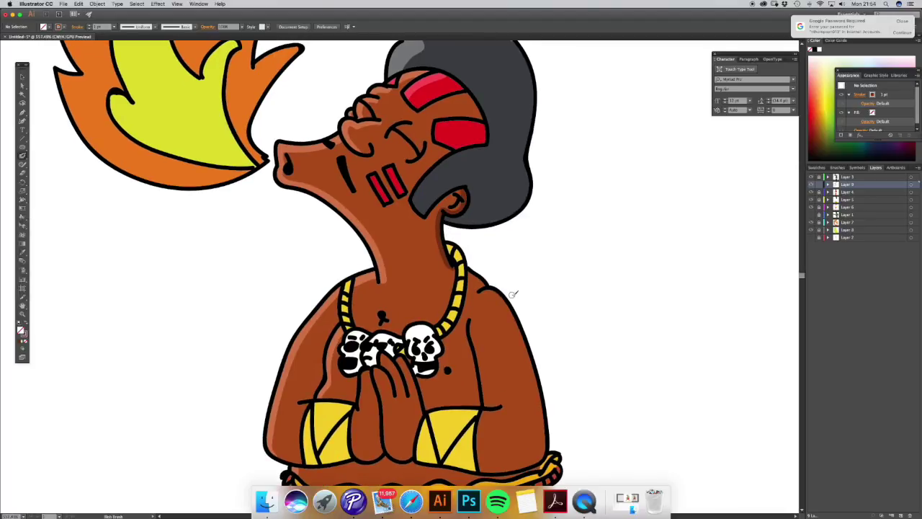
Step: Paint dark shading across the lower torso above the belt and down the chest's right side
scroll(513, 294, down, 3)
scroll(513, 294, right, 4)
drag(302, 391, 453, 409)
drag(272, 393, 239, 396)
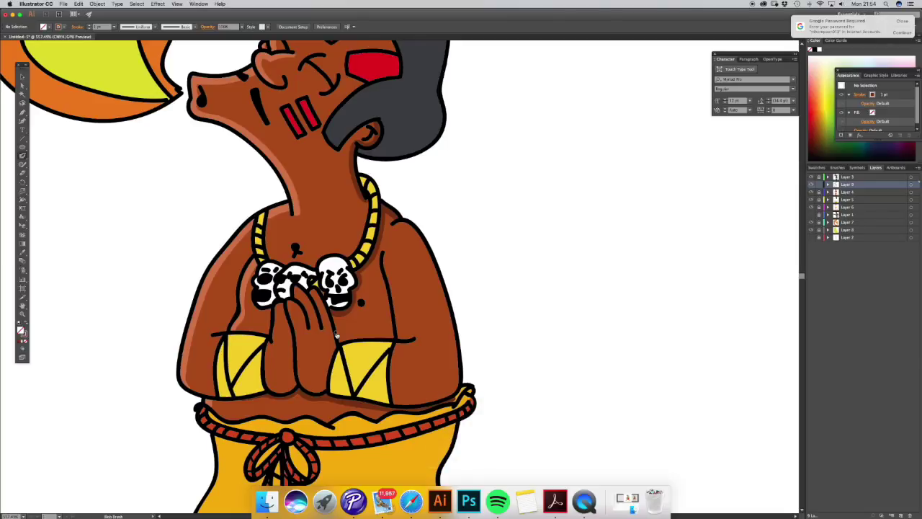
scroll(335, 336, down, 3)
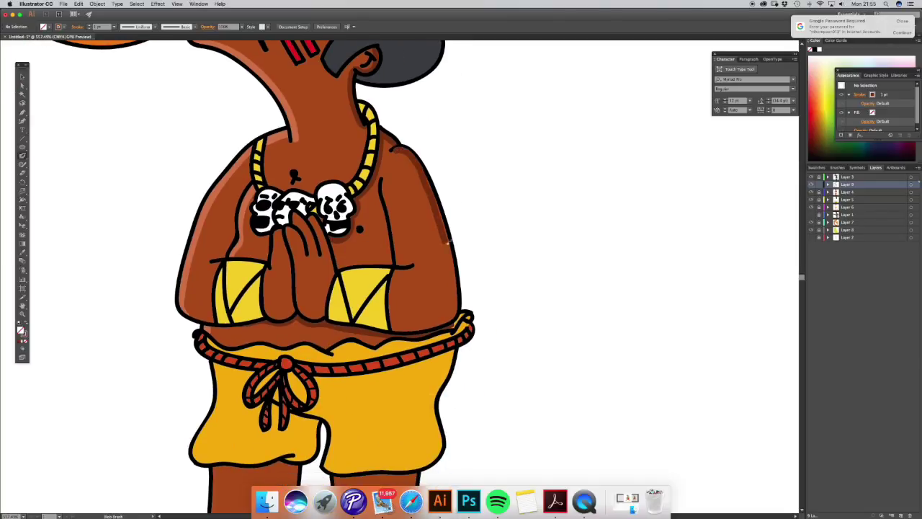
drag(381, 184, 394, 264)
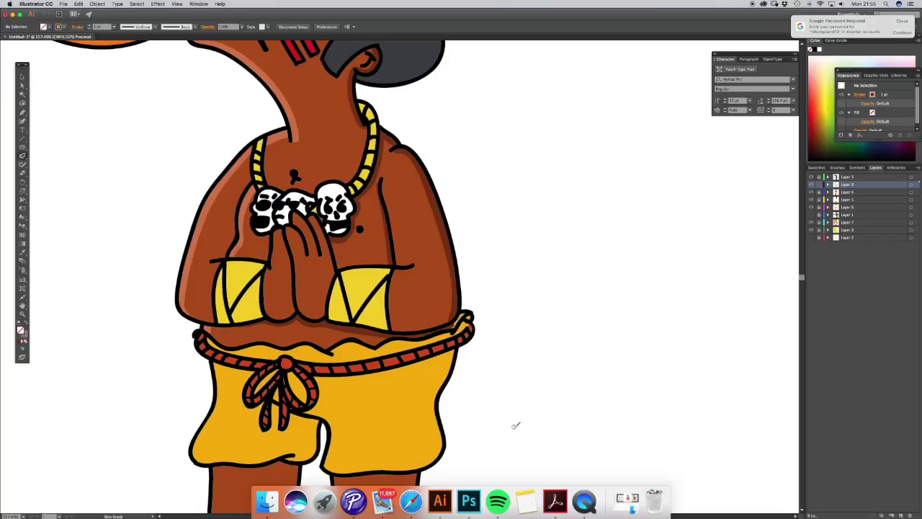
Step: Shade the tops and outer edges of the right and left legs under the shorts
scroll(413, 366, down, 2)
scroll(336, 382, down, 2)
mouse_move(335, 382)
mouse_down()
mouse_move(416, 378)
mouse_move(360, 213)
mouse_move(358, 338)
mouse_up()
drag(285, 220, 364, 218)
mouse_move(170, 204)
mouse_down()
mouse_move(253, 204)
mouse_move(245, 321)
mouse_up()
scroll(253, 381, up, 5)
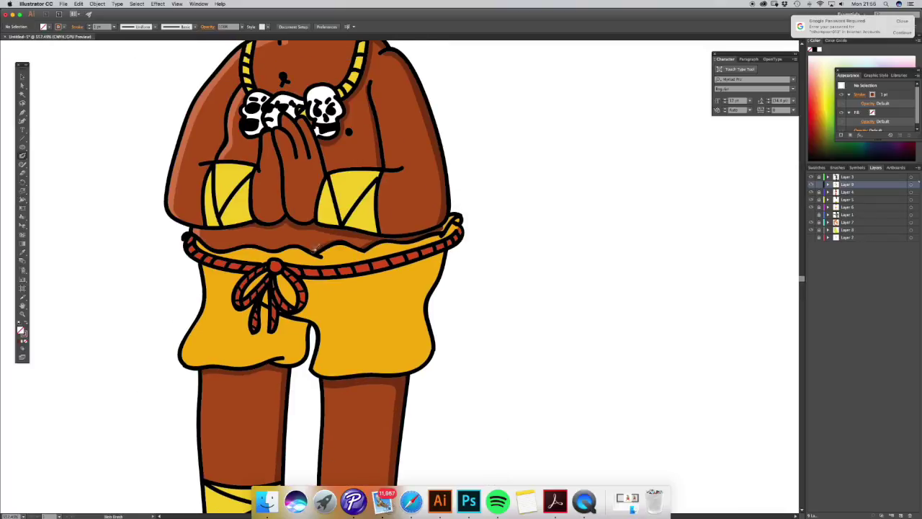
scroll(358, 249, up, 3)
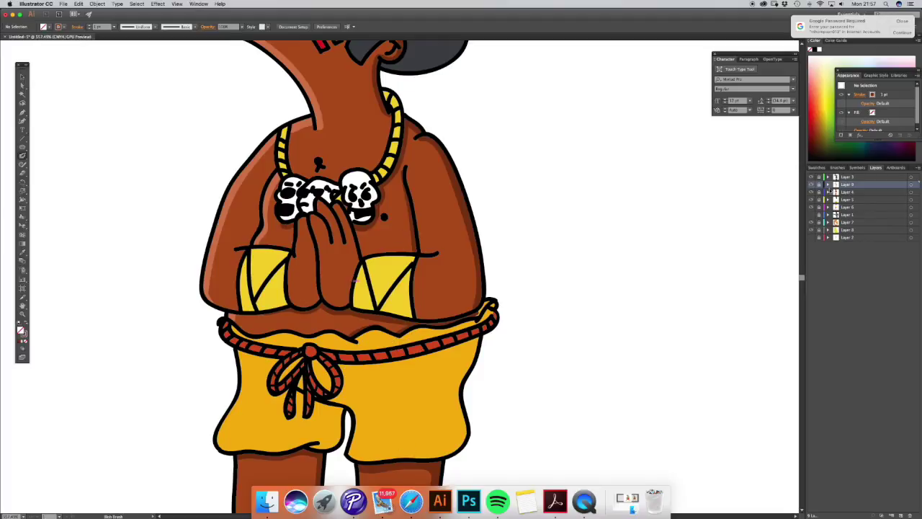
scroll(356, 279, up, 5)
key(shift+e)
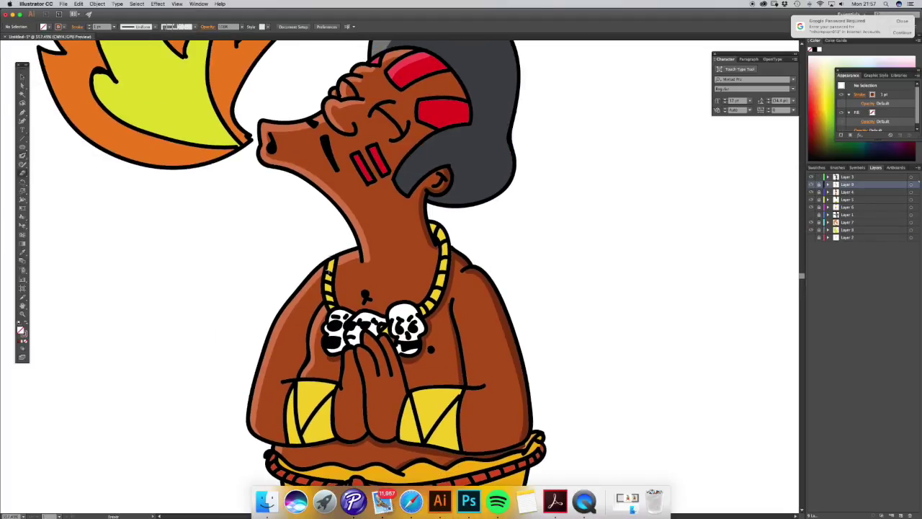
Step: Add a new painting layer and sample the necklace yellow to fill the necklace loop
key(shift+b)
key(super+a)
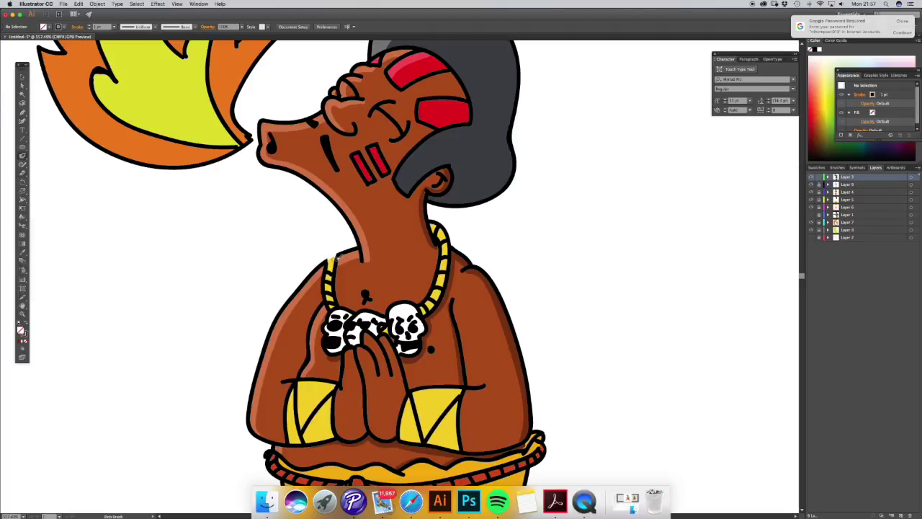
key(super+shift+a)
key(super+l)
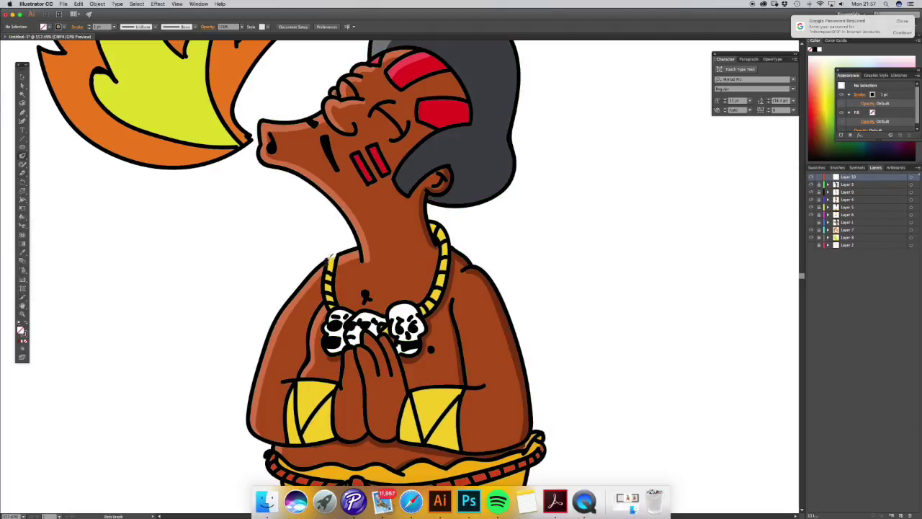
super+click(337, 250)
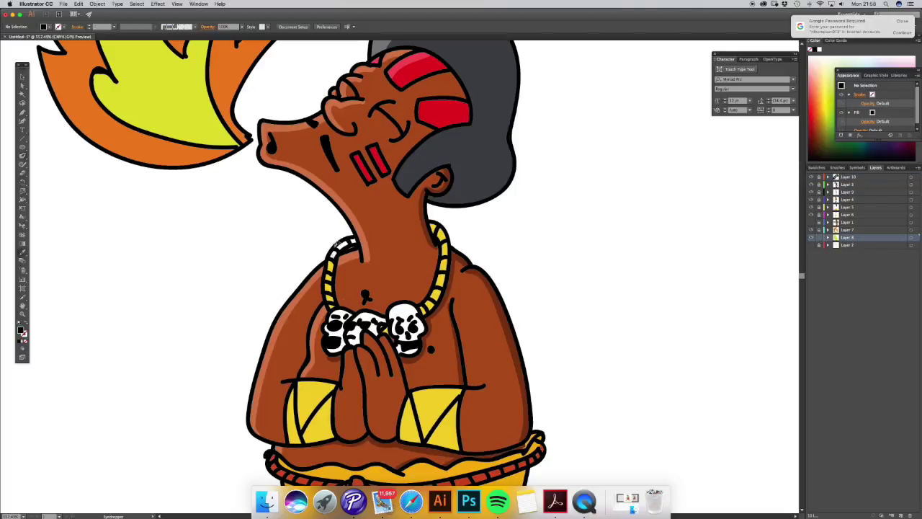
key(super+0)
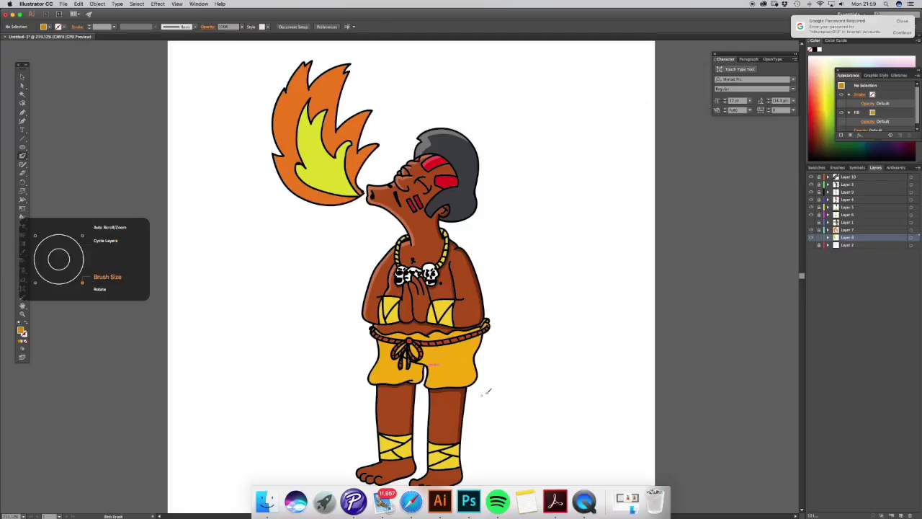
scroll(488, 387, up, 5)
Step: On Layer 9, shade the shorts' waistline, right edge and bottom edges in darker orange
drag(429, 368, 448, 275)
mouse_move(847, 237)
mouse_down()
mouse_move(870, 217)
mouse_move(864, 232)
mouse_up()
click(851, 192)
drag(404, 371, 470, 238)
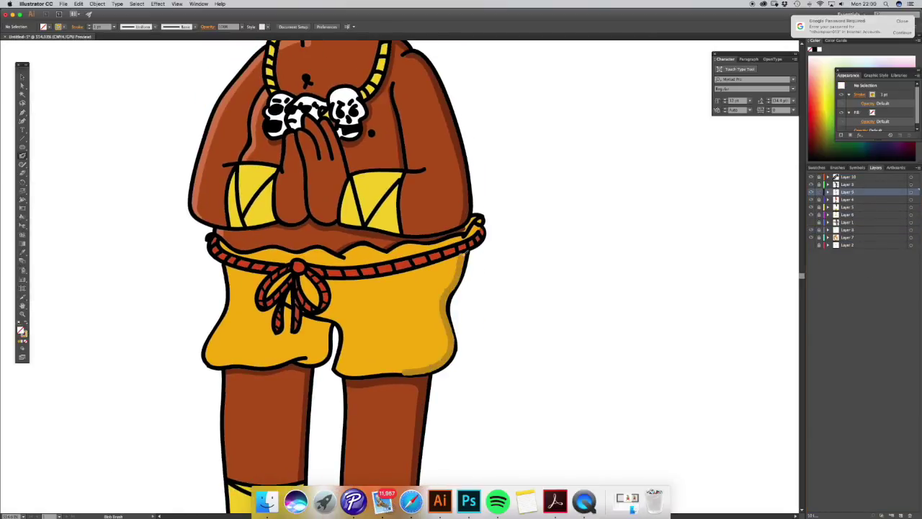
scroll(389, 362, left, 2)
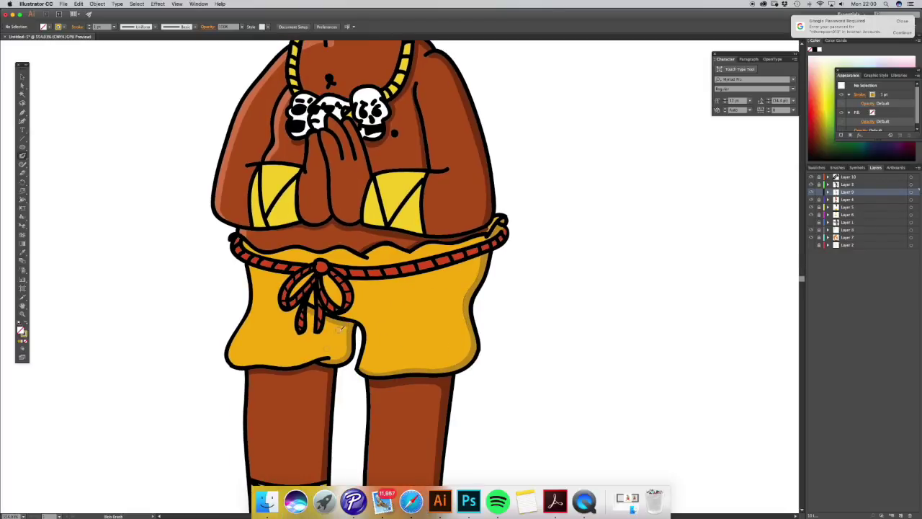
drag(420, 276, 441, 359)
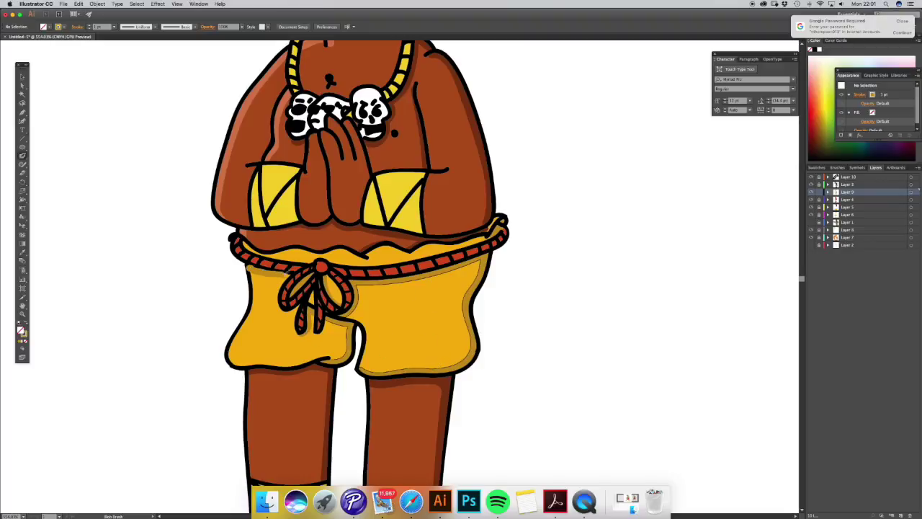
drag(238, 364, 330, 360)
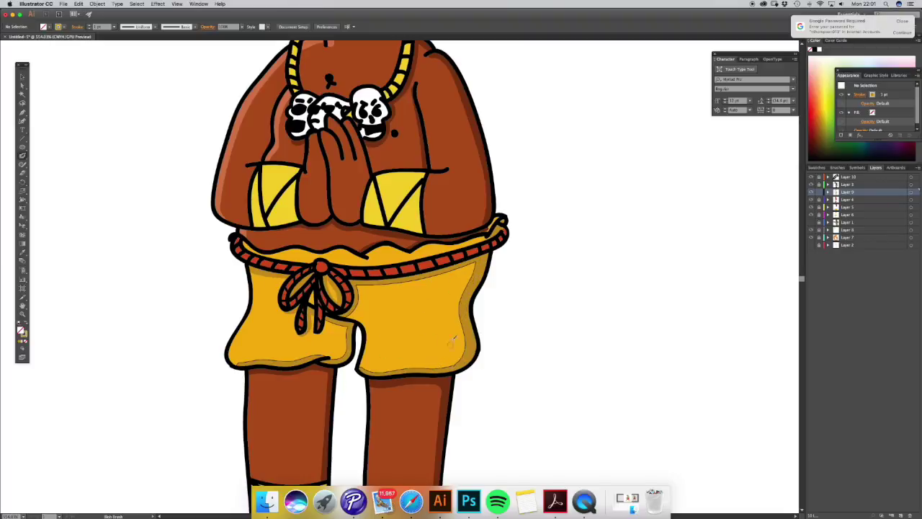
scroll(454, 259, up, 3)
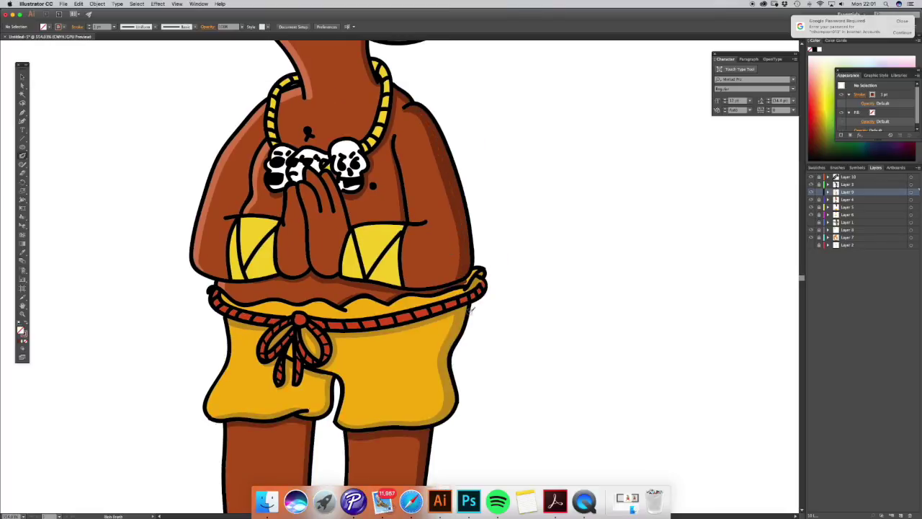
scroll(398, 187, up, 2)
Step: Choose a new shading colour, swap fill and stroke, and check the flame layer's visibility
double_click(21, 331)
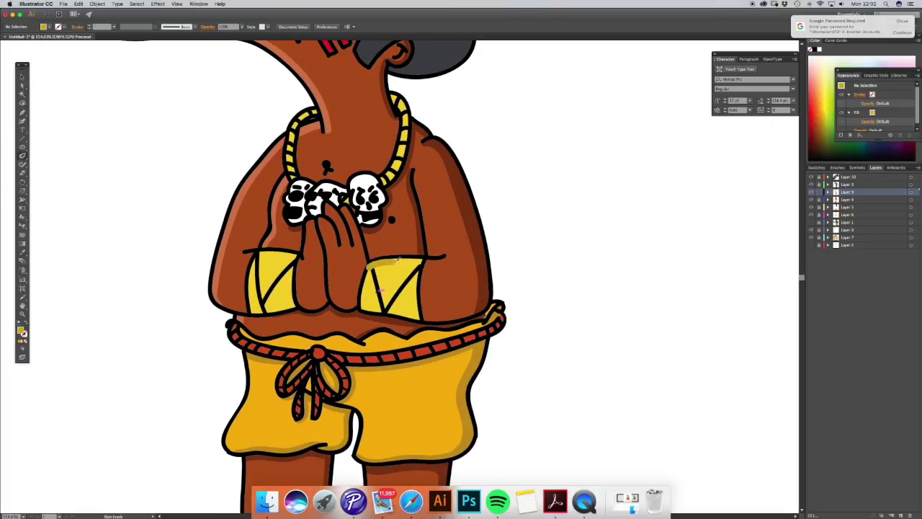
mouse_move(407, 230)
mouse_down()
mouse_move(432, 311)
mouse_move(432, 299)
mouse_up()
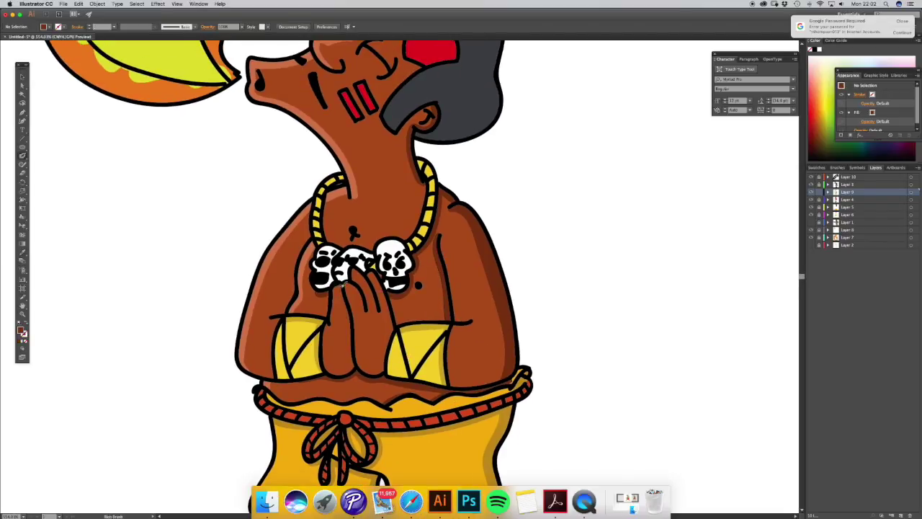
key(shift+x)
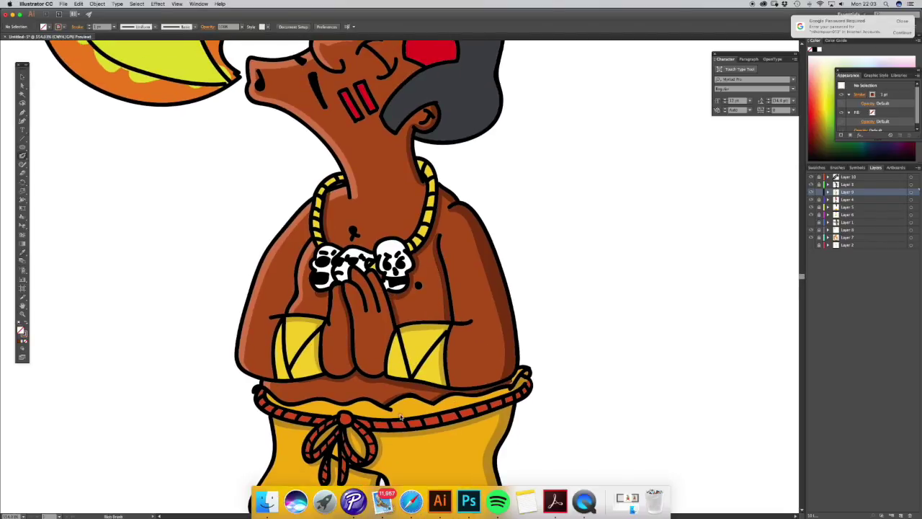
scroll(354, 294, down, 5)
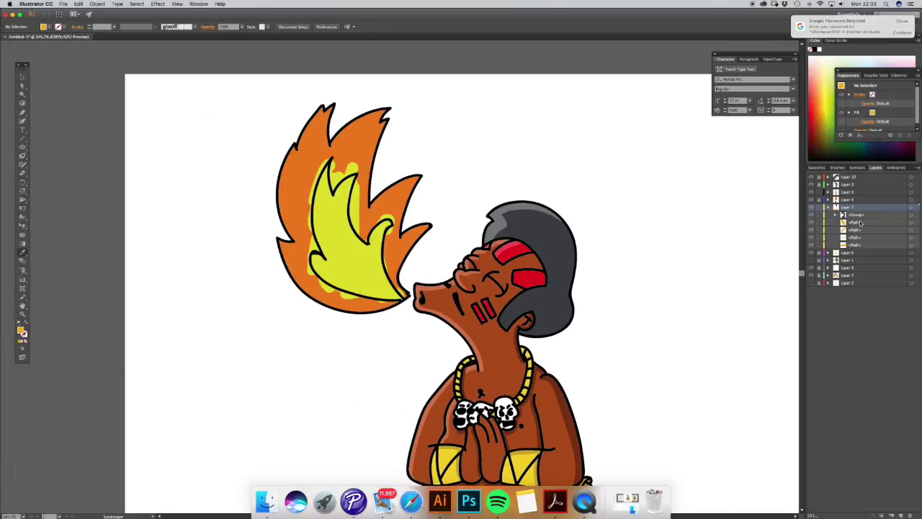
click(812, 232)
drag(359, 264, 398, 259)
scroll(398, 258, up, 2)
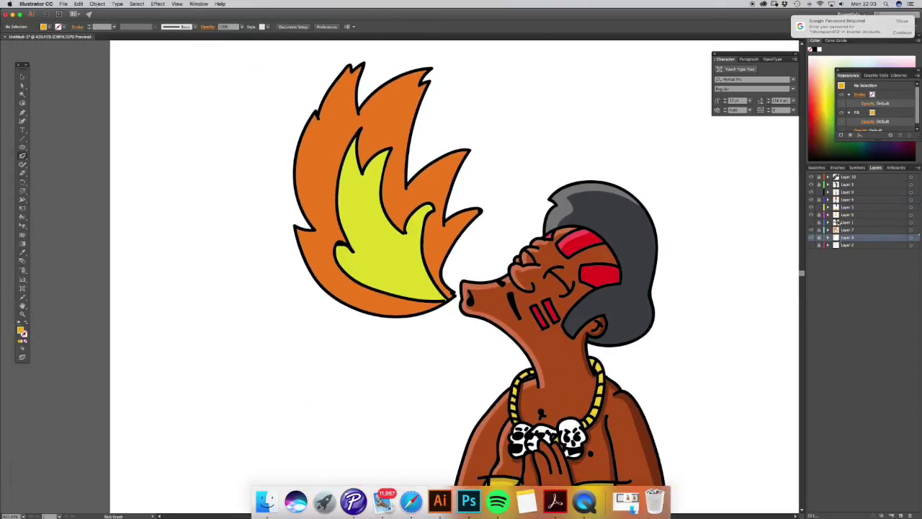
Step: Add a new flame-shading layer and sample the flame's yellow for the Blob Brush
key(super+l)
key(shift+b)
key(shift+x)
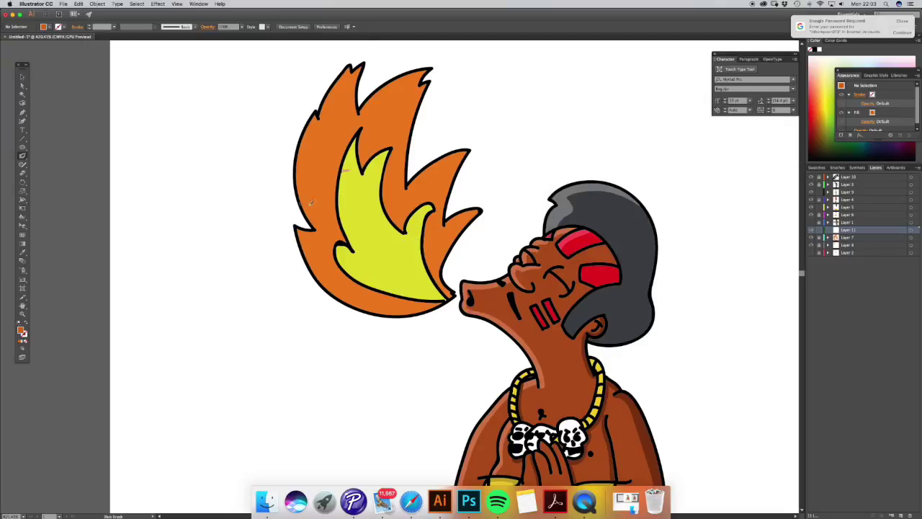
scroll(345, 172, up, 1)
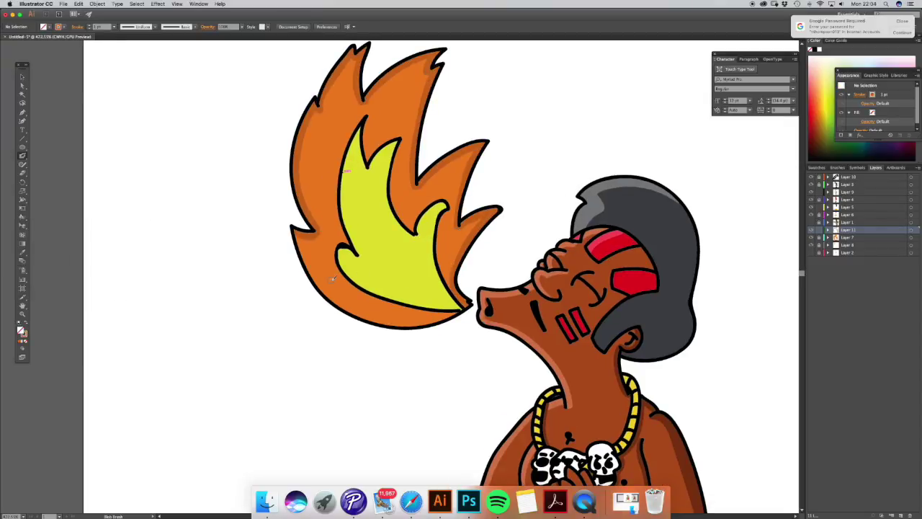
key(i)
click(375, 255)
key(shift+x)
key(shift+b)
Step: Paint darker yellow shading across the left side and body of the flame
mouse_move(353, 257)
mouse_down()
mouse_move(346, 216)
mouse_move(396, 140)
mouse_move(389, 198)
mouse_up()
drag(395, 144, 460, 309)
drag(341, 249, 454, 307)
key(ctrl+0)
key(ctrl+equal)
key(ctrl+equal)
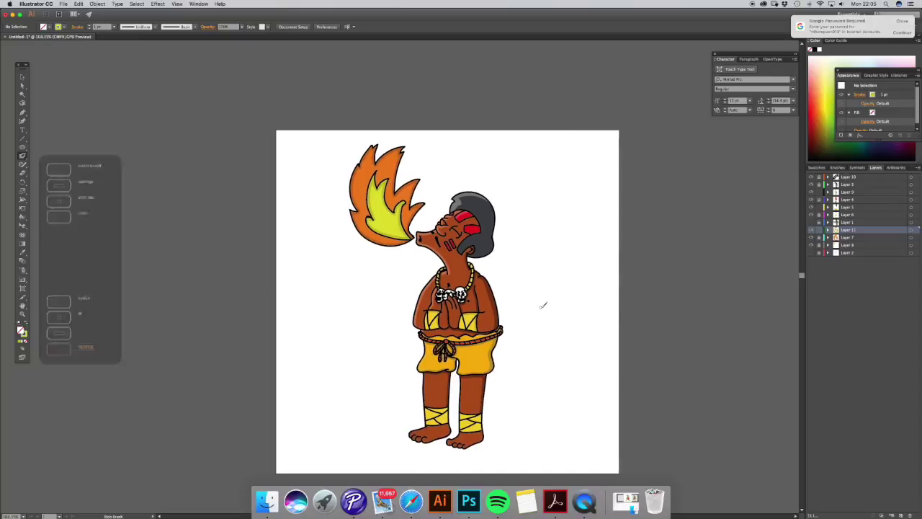
Step: Pick a darker shade and darken the hair's lower edge near the ear
double_click(22, 330)
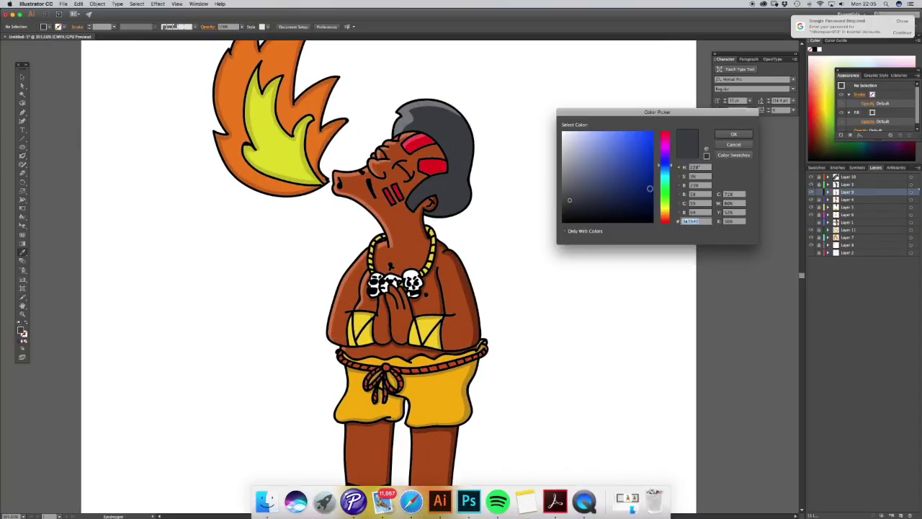
key(Escape)
scroll(415, 146, up, 1)
scroll(415, 146, up, 1)
click(467, 211)
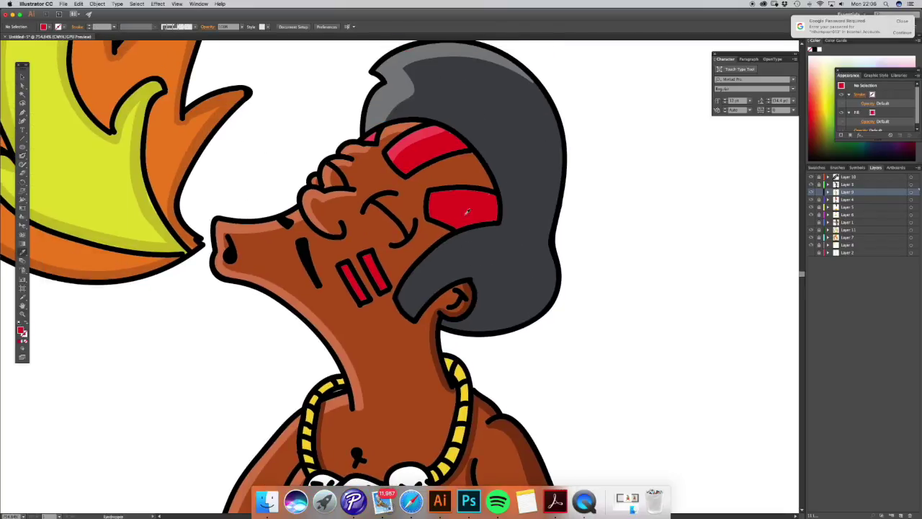
key(shift+b)
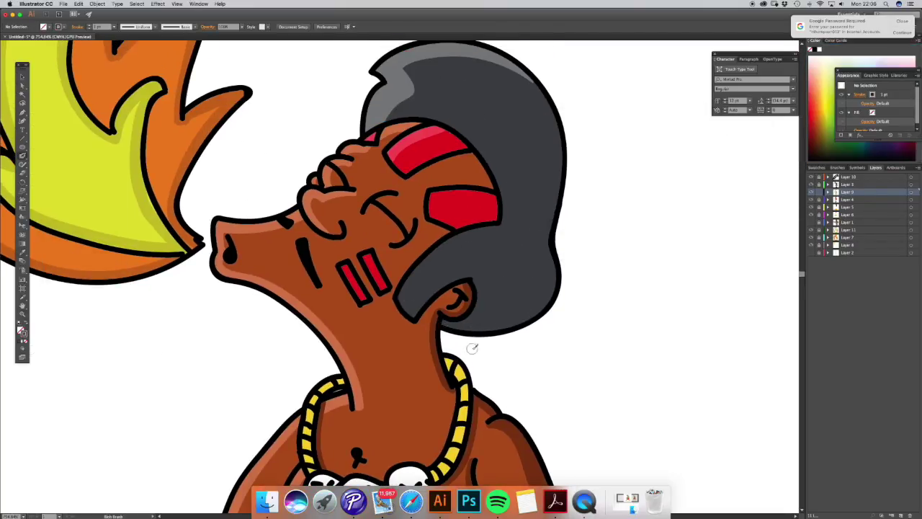
drag(474, 283, 569, 314)
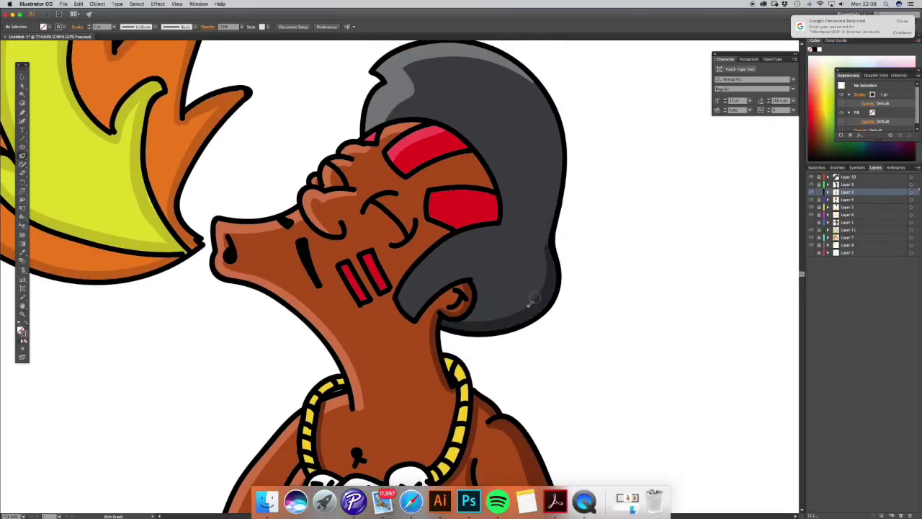
key(super+0)
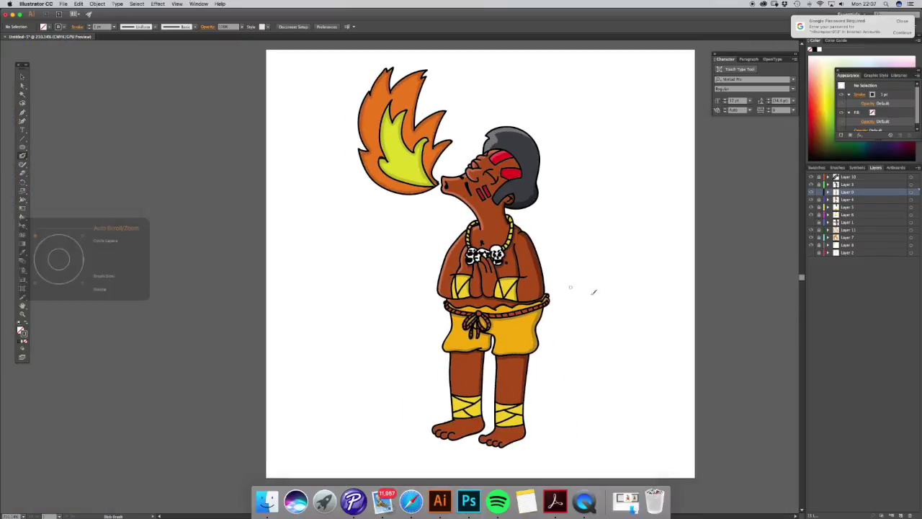
Step: Shrink the fire-breather to the artboard's right and paste the second character on the left
drag(476, 274, 605, 281)
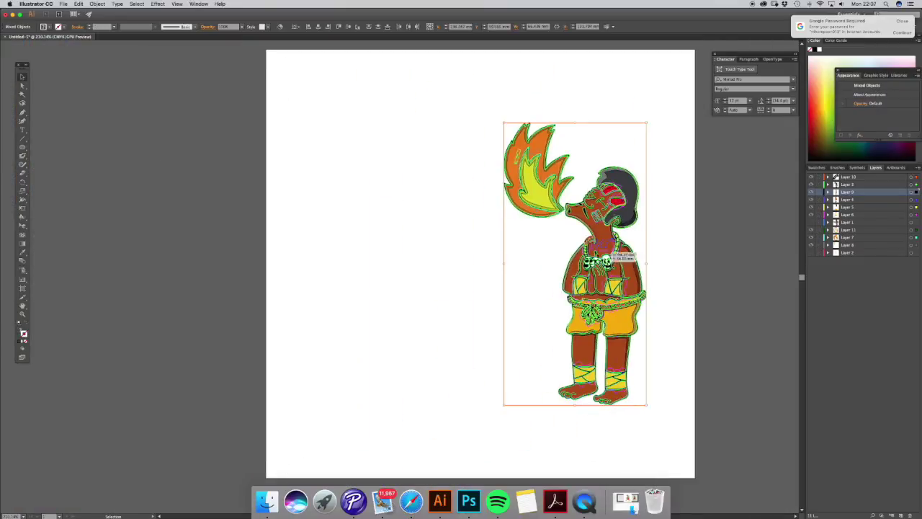
key(super+v)
drag(602, 274, 345, 277)
Step: Reflect the second character horizontally and enlarge it on the left side
click(97, 4)
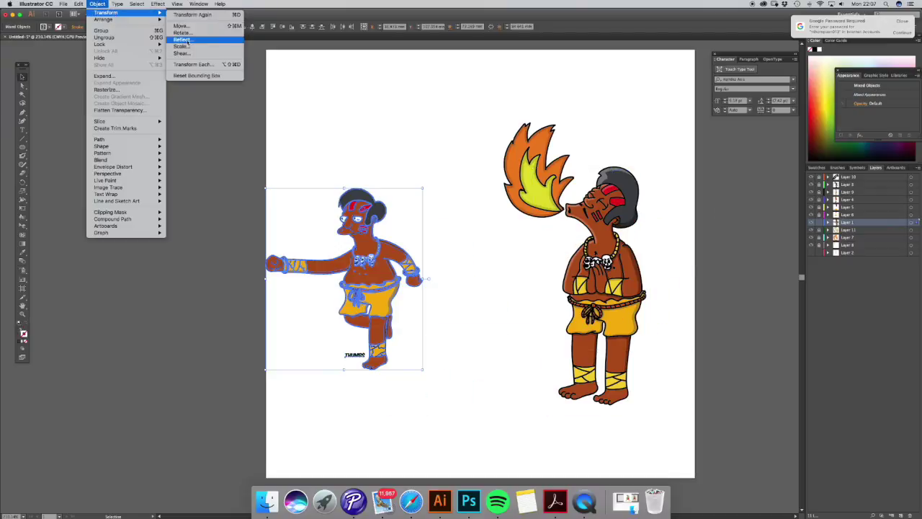
click(202, 10)
drag(422, 277, 518, 283)
click(370, 128)
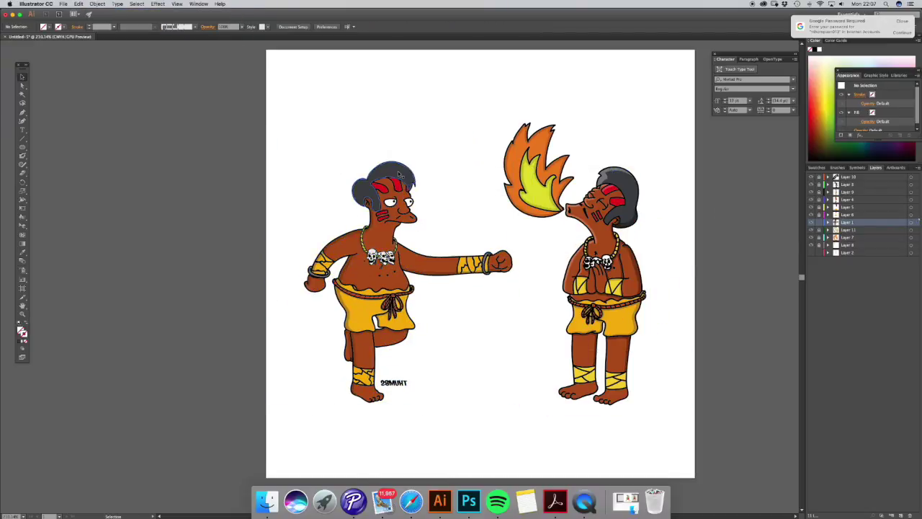
scroll(371, 128, right, 2)
scroll(370, 127, right, 1)
scroll(345, 128, right, 2)
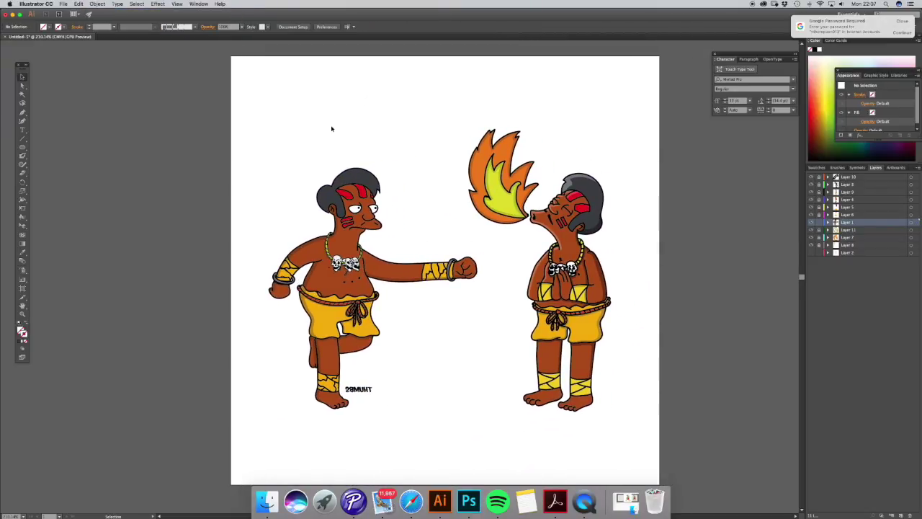